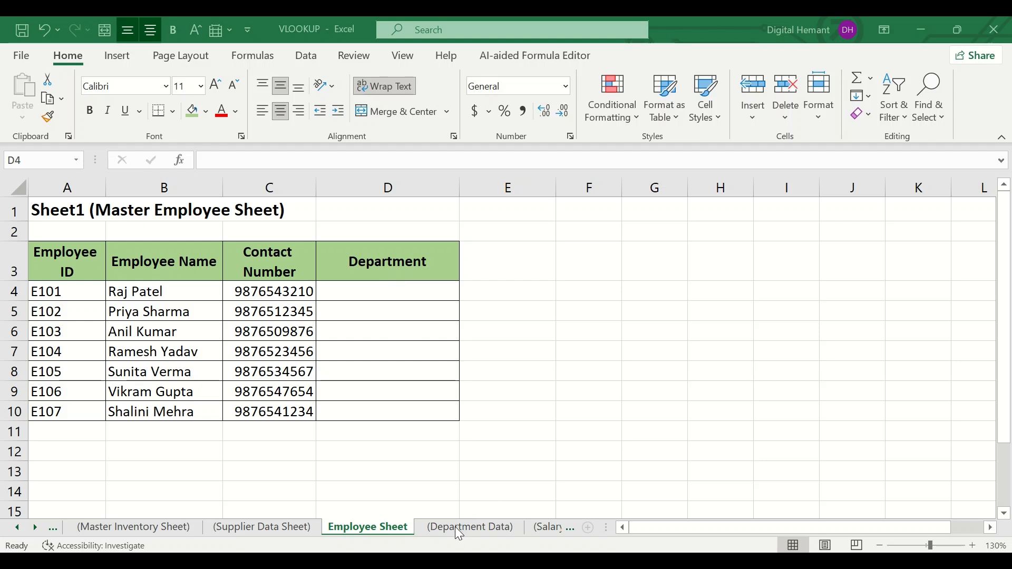
# Check the Department Data sheet, and start a VLOOKUP in D4 of the Employee Sheet with the absolute lookup value $A$4.
pyautogui.click(456, 526)
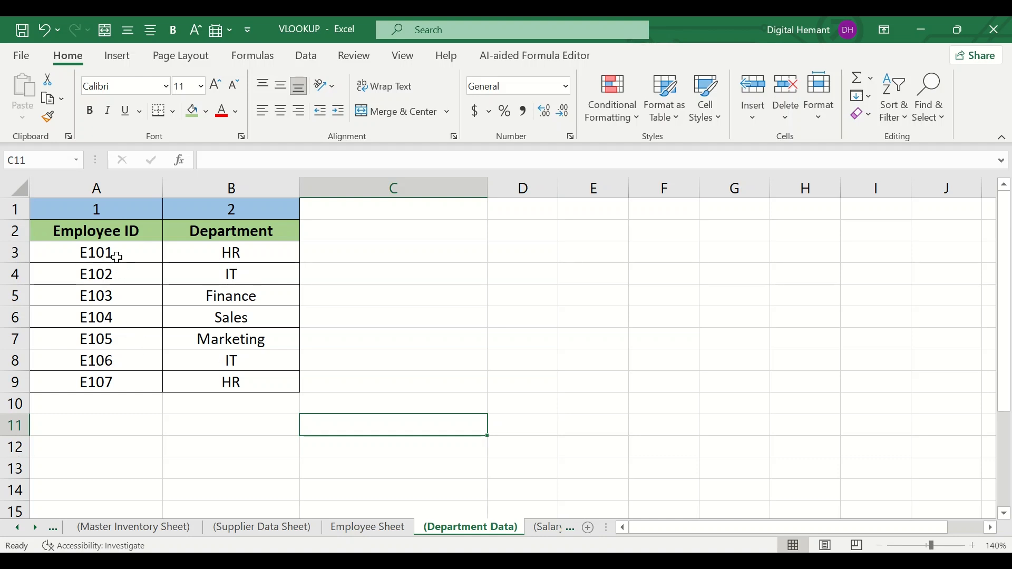
pyautogui.click(352, 530)
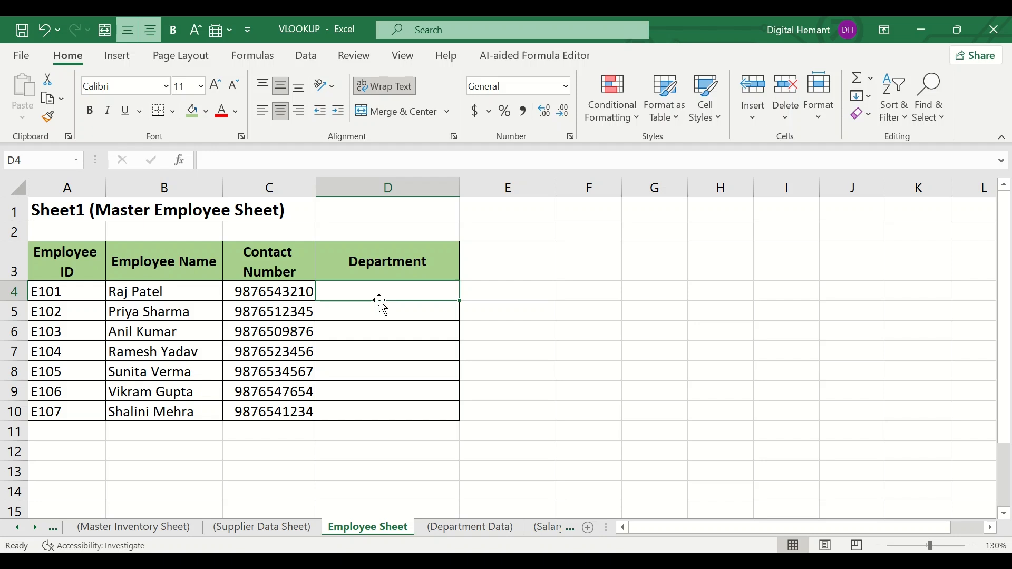
pyautogui.write('=vl')
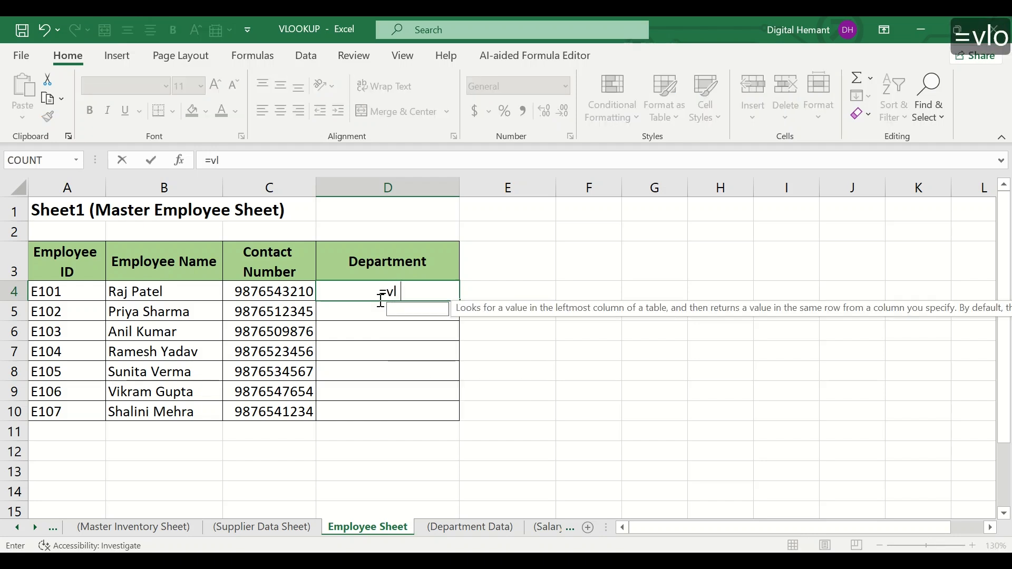
pyautogui.press('Tab')
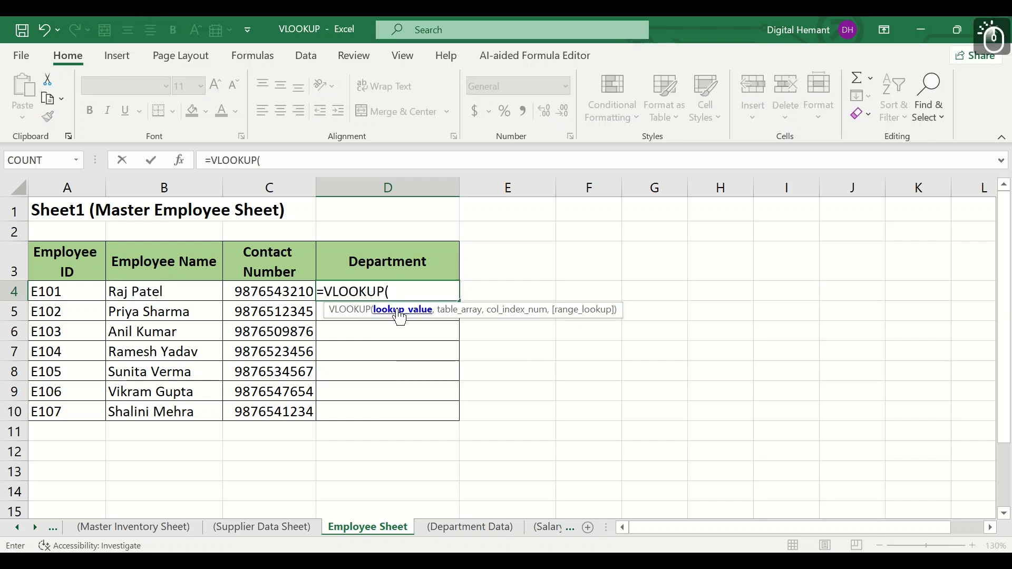
pyautogui.click(72, 292)
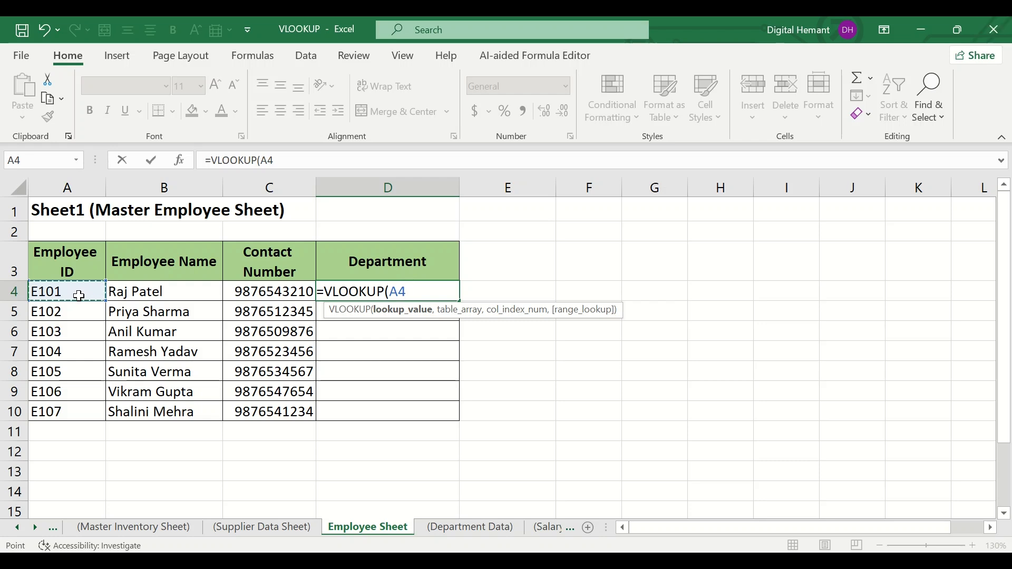
pyautogui.press('F4')
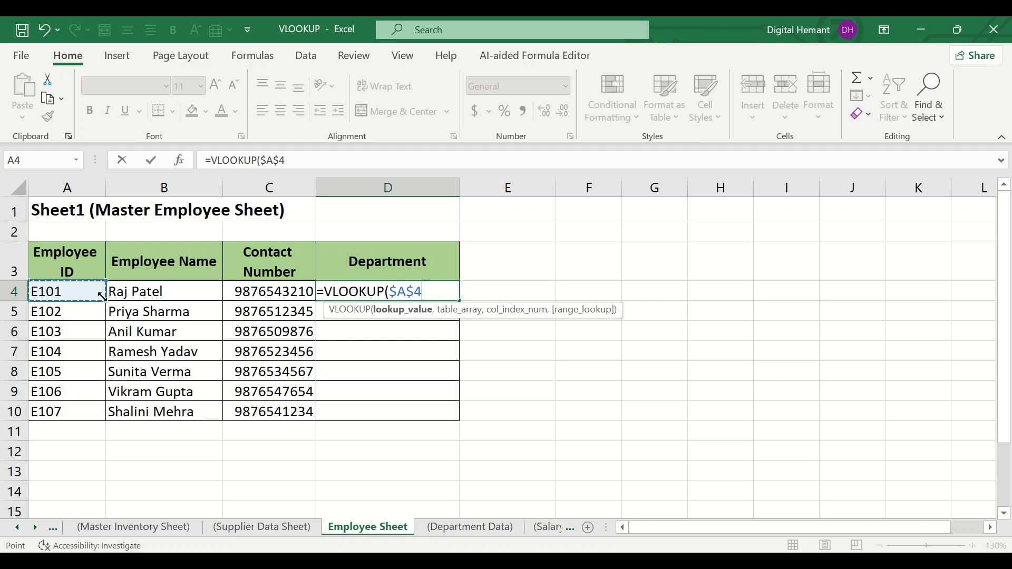
pyautogui.write(',')
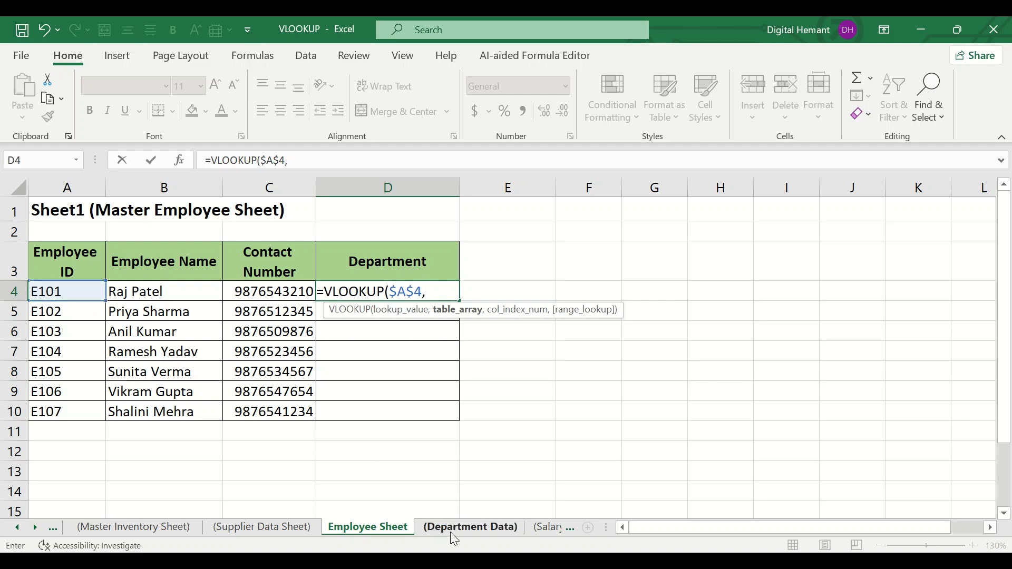
# Complete the VLOOKUP with Department Data range $A$3:$B$9 as the table array, column index 2 and exact match 0.
pyautogui.click(447, 529)
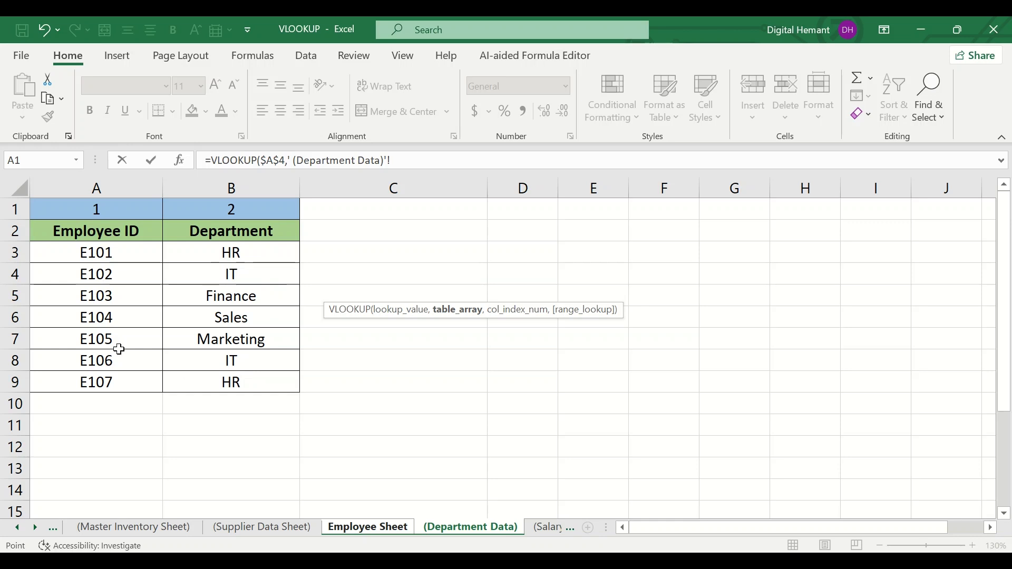
pyautogui.moveTo(100, 244); pyautogui.dragTo(276, 380)
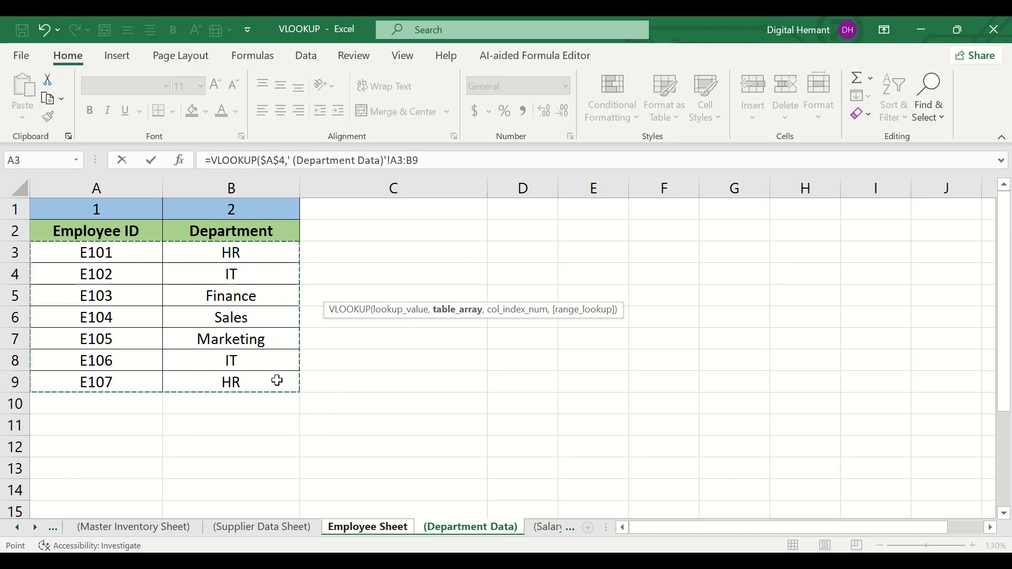
pyautogui.press('F4')
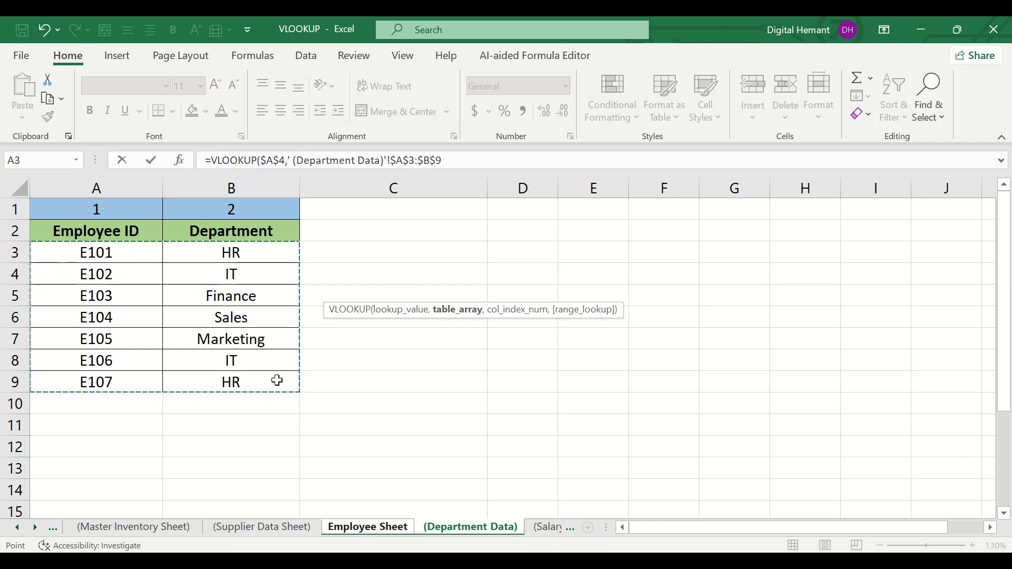
pyautogui.write(',')
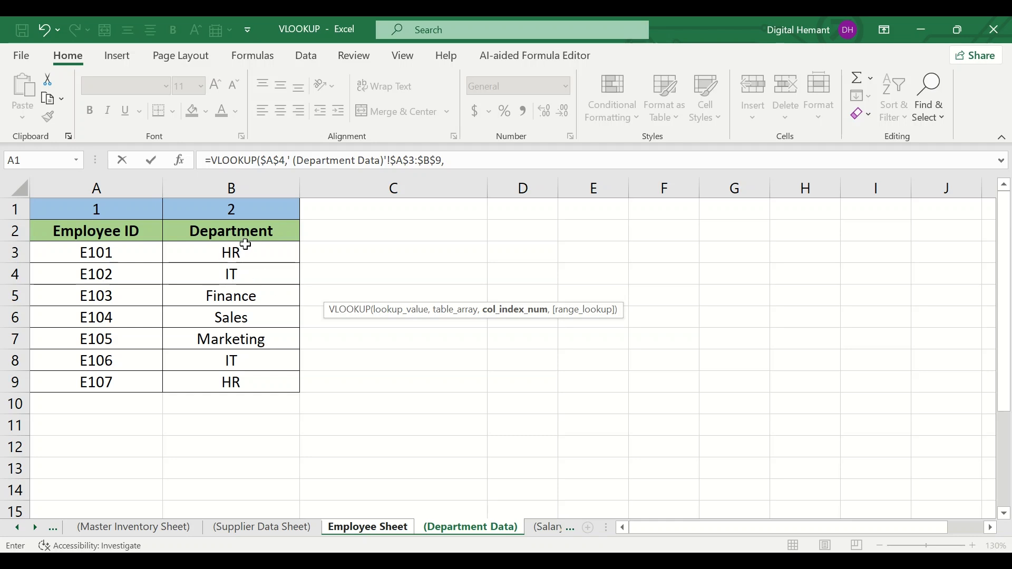
pyautogui.write('2')
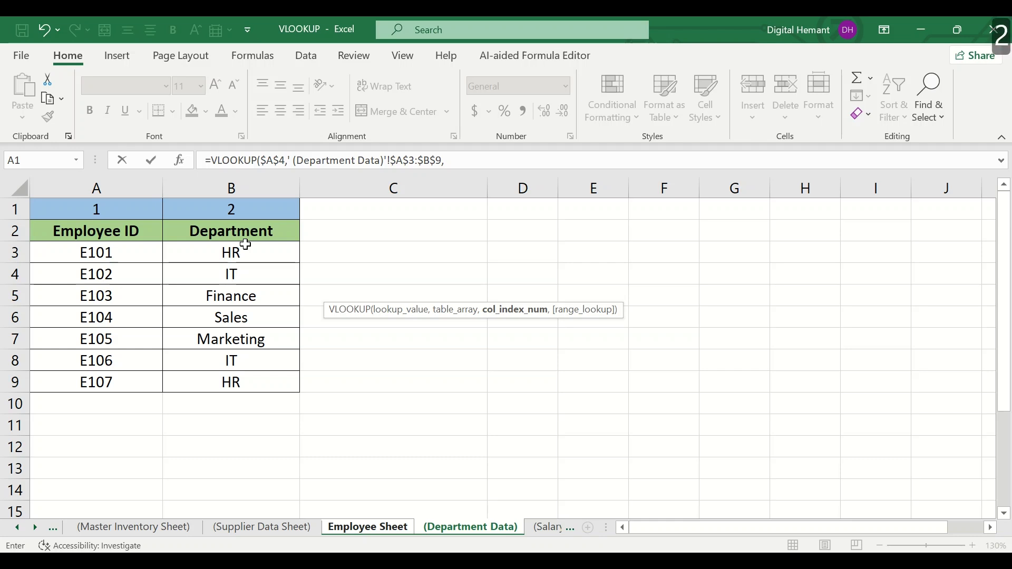
pyautogui.write(',')
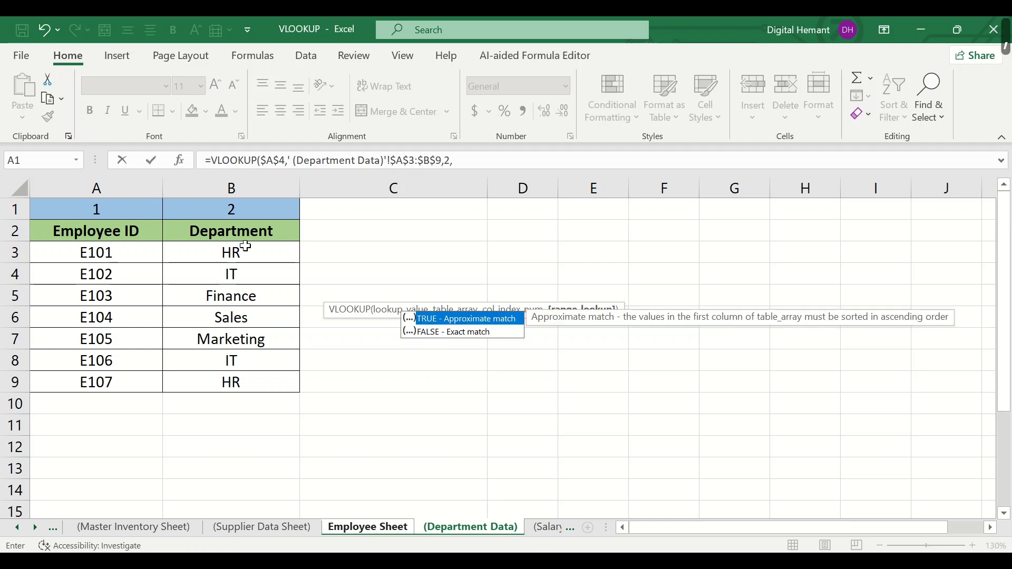
pyautogui.write('0)')
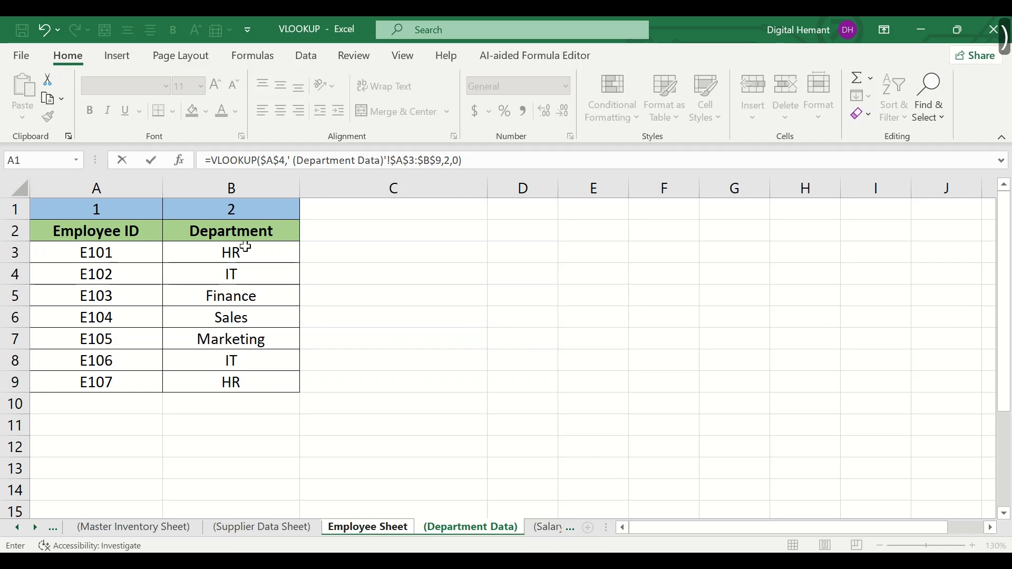
pyautogui.press('Return')
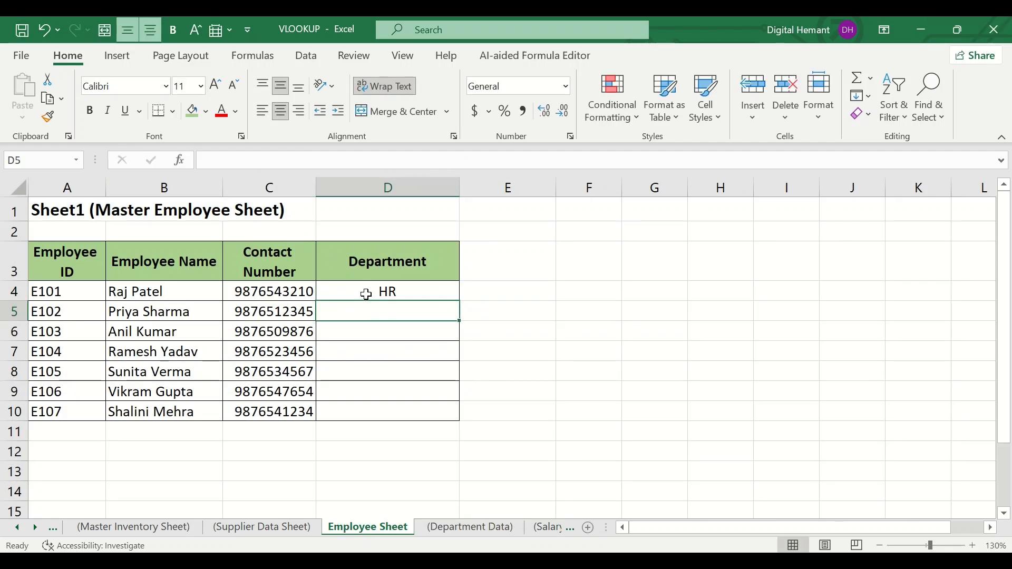
# Try filling the D4 formula down through D10, and clear the copies in D5:D10.
pyautogui.click(366, 294)
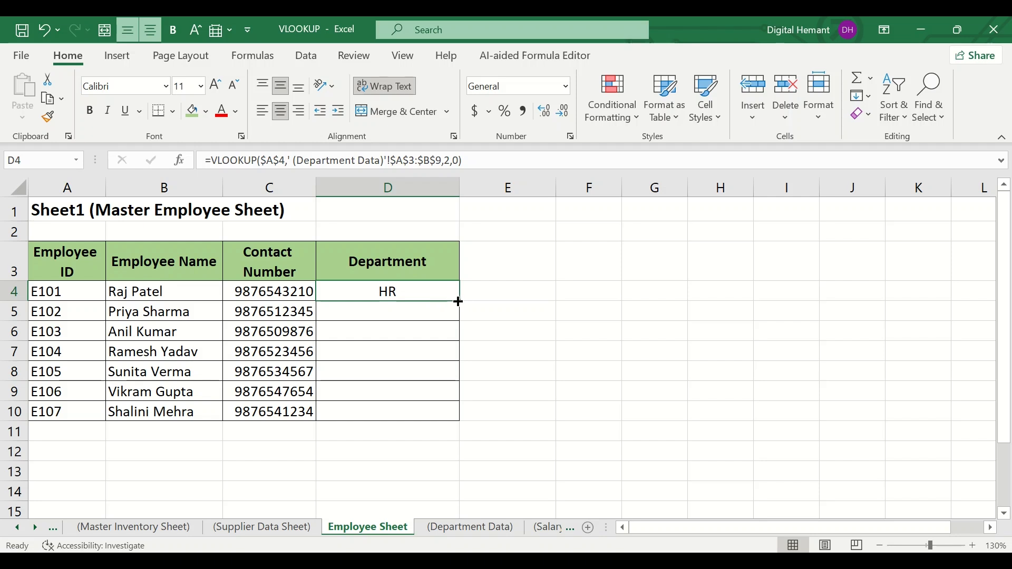
pyautogui.moveTo(461, 301); pyautogui.dragTo(452, 413)
pyautogui.moveTo(409, 319); pyautogui.dragTo(411, 407)
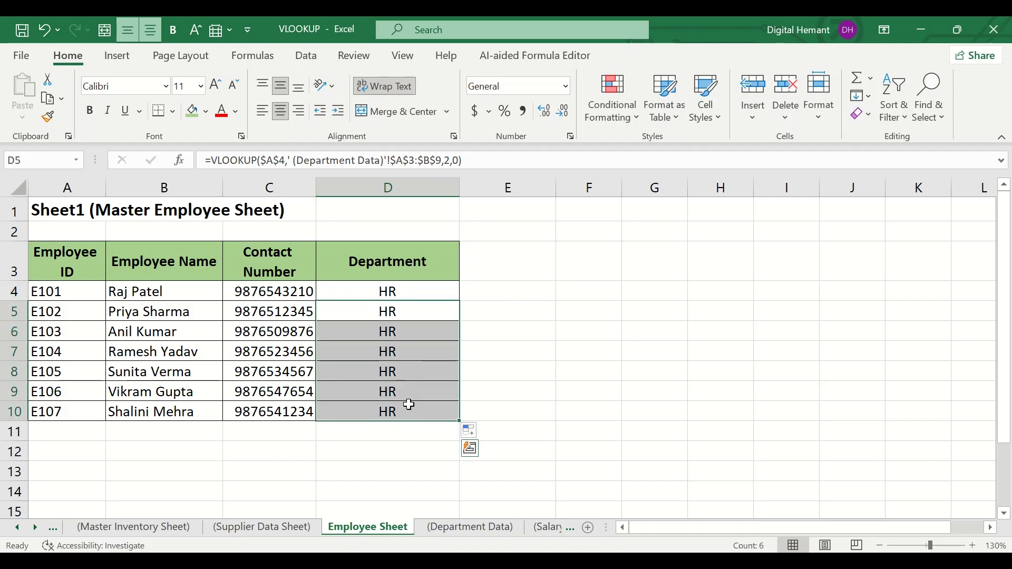
pyautogui.press('Delete')
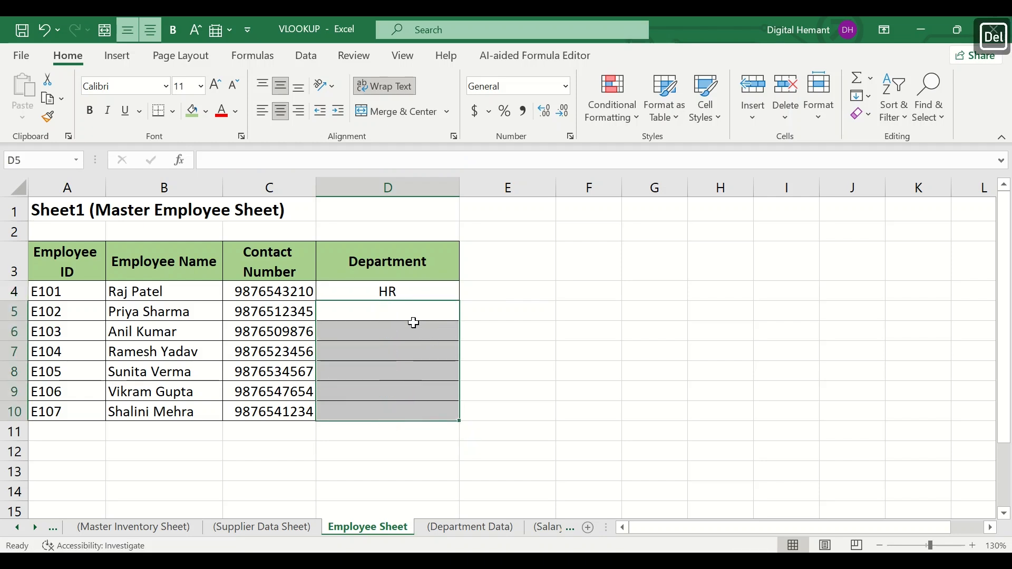
# Review the formula in D4 and try filling it down through D7.
pyautogui.click(382, 292)
pyautogui.doubleClick(386, 292)
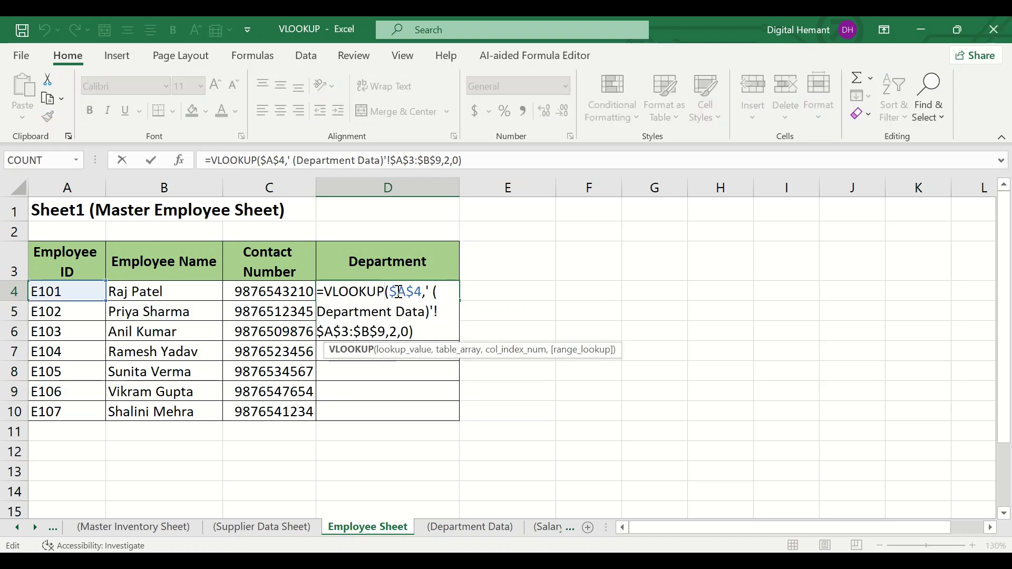
pyautogui.press('Return')
pyautogui.click(429, 288)
pyautogui.moveTo(459, 300); pyautogui.dragTo(459, 352)
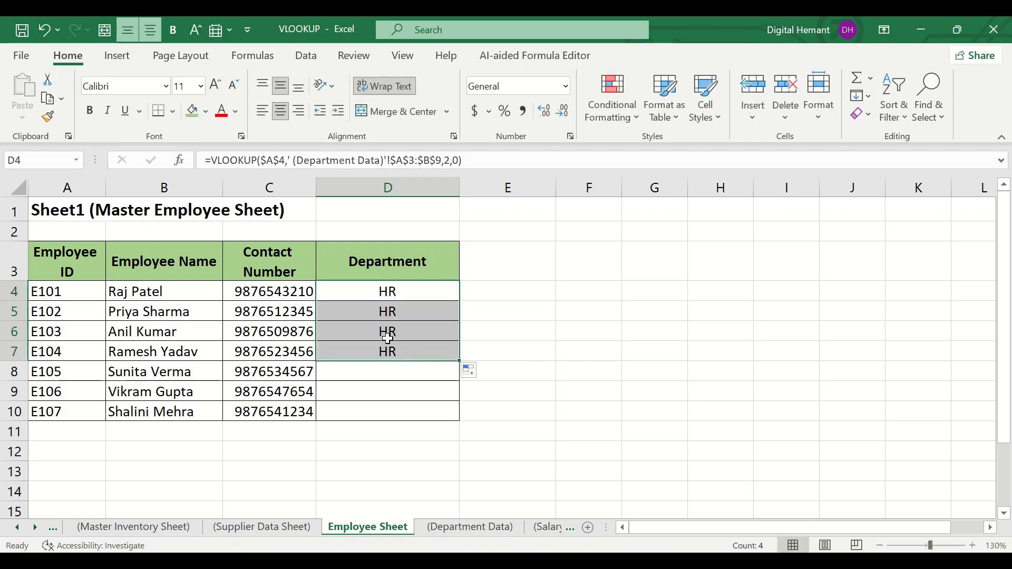
# Inspect the lookup value reference in D5's formula and clear the copied formulas in D5:D7.
pyautogui.click(395, 314)
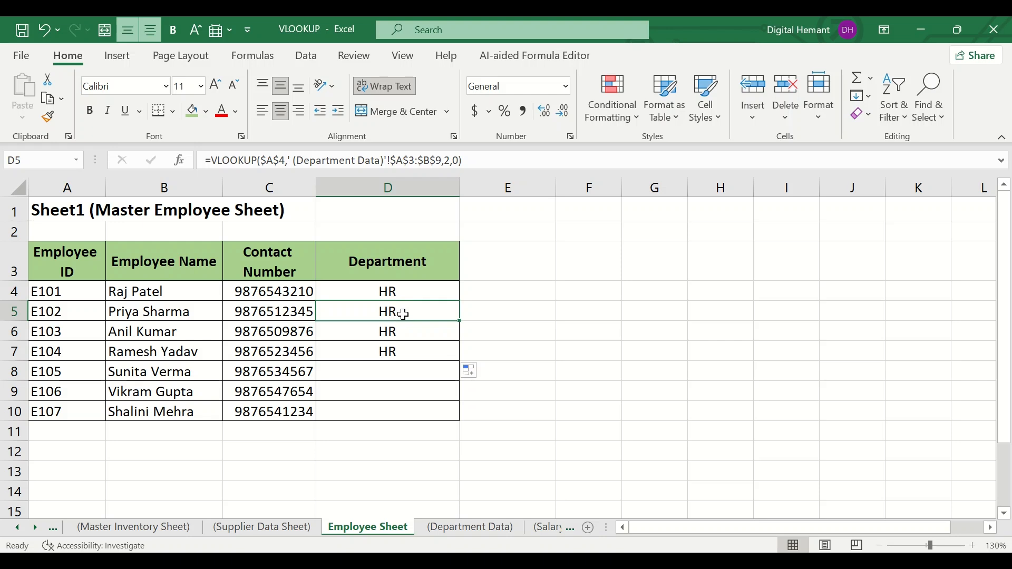
pyautogui.doubleClick(396, 315)
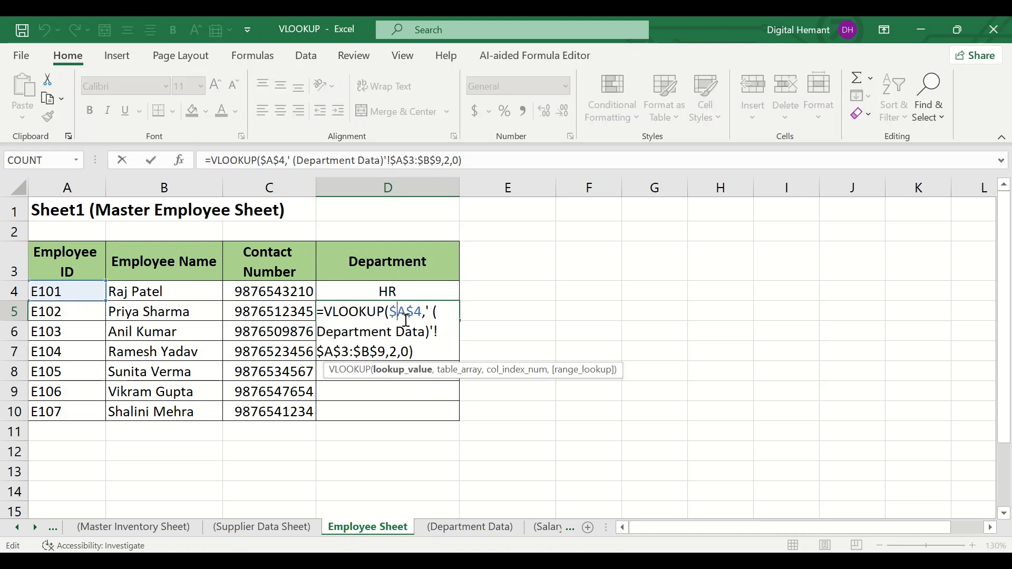
pyautogui.moveTo(390, 312); pyautogui.dragTo(422, 312)
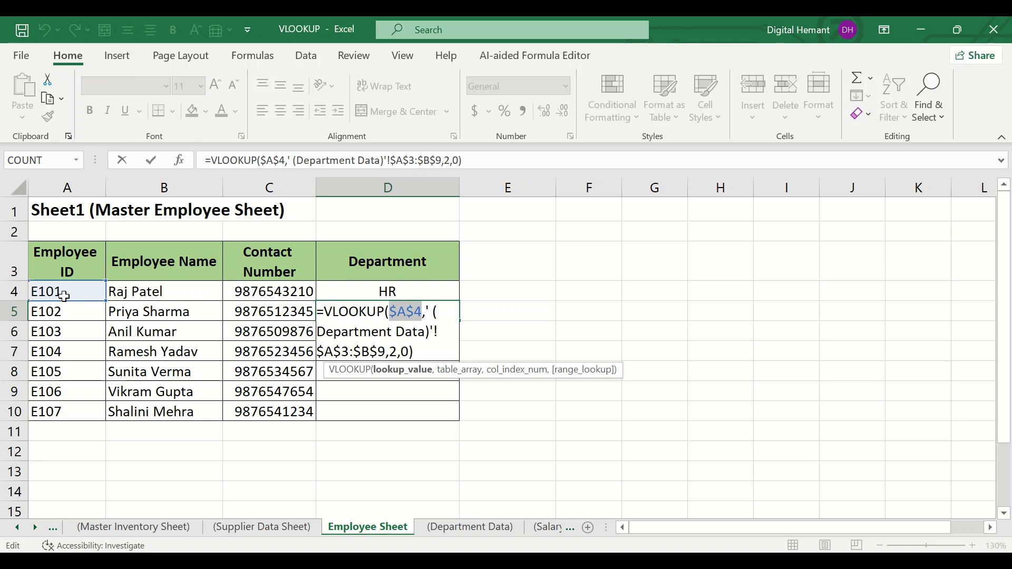
pyautogui.press('Return')
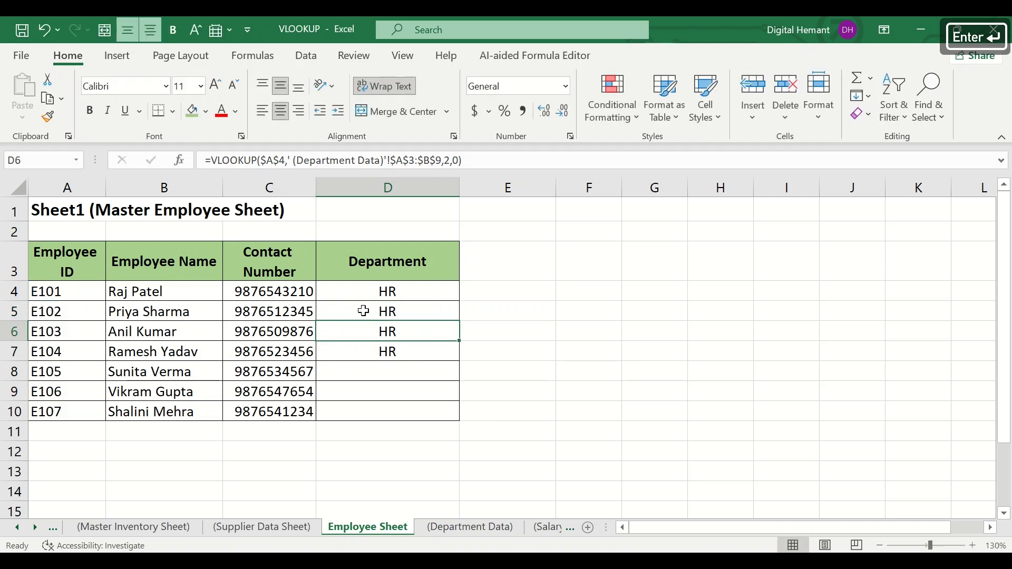
pyautogui.moveTo(389, 312); pyautogui.dragTo(394, 352)
pyautogui.press('Delete')
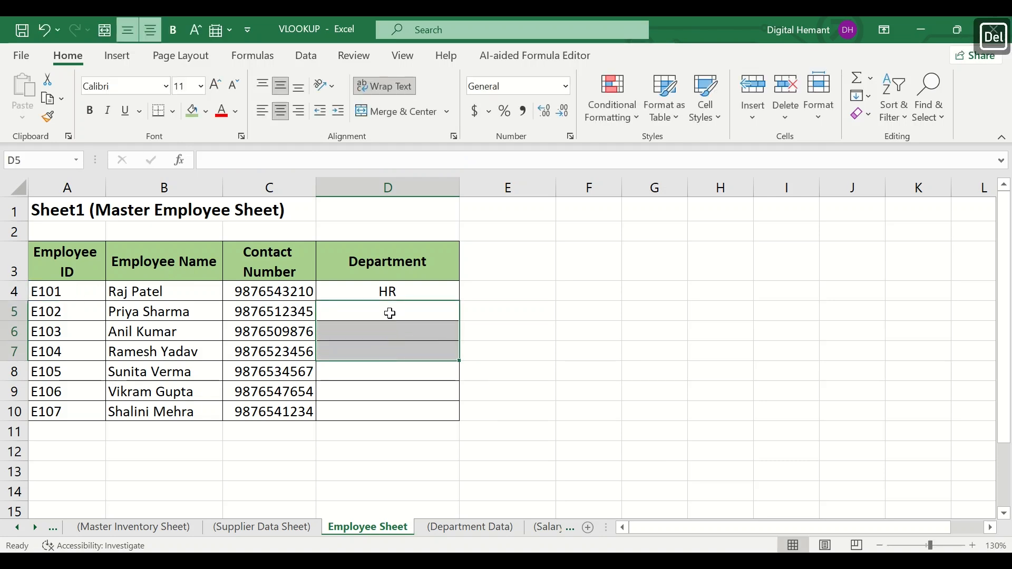
# Change the lookup value in D4's formula to the mixed reference $A4 and fill the formula down through D10.
pyautogui.doubleClick(385, 291)
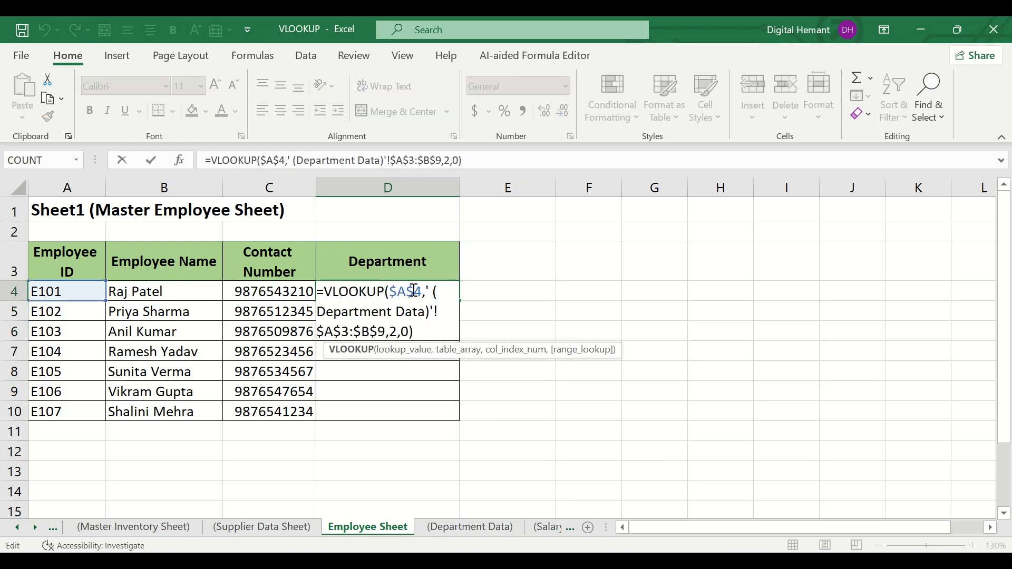
pyautogui.click(415, 290)
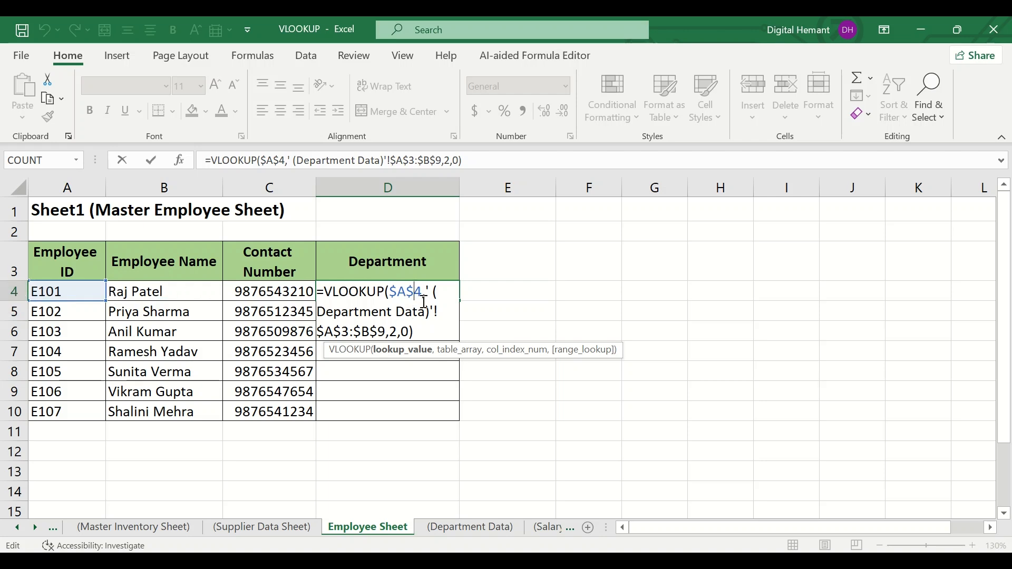
pyautogui.press('BackSpace')
pyautogui.press('Return')
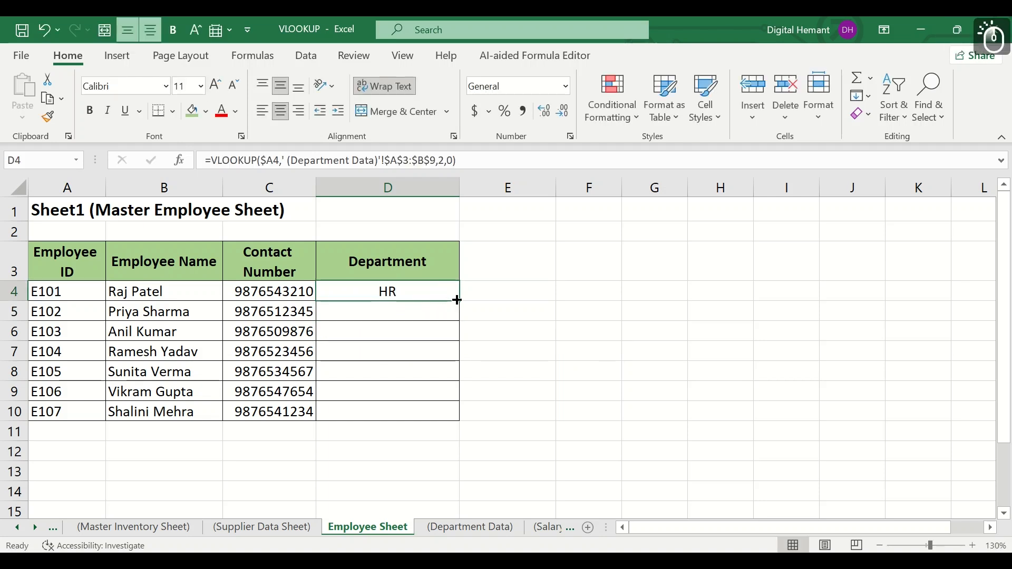
pyautogui.moveTo(458, 299); pyautogui.dragTo(452, 416)
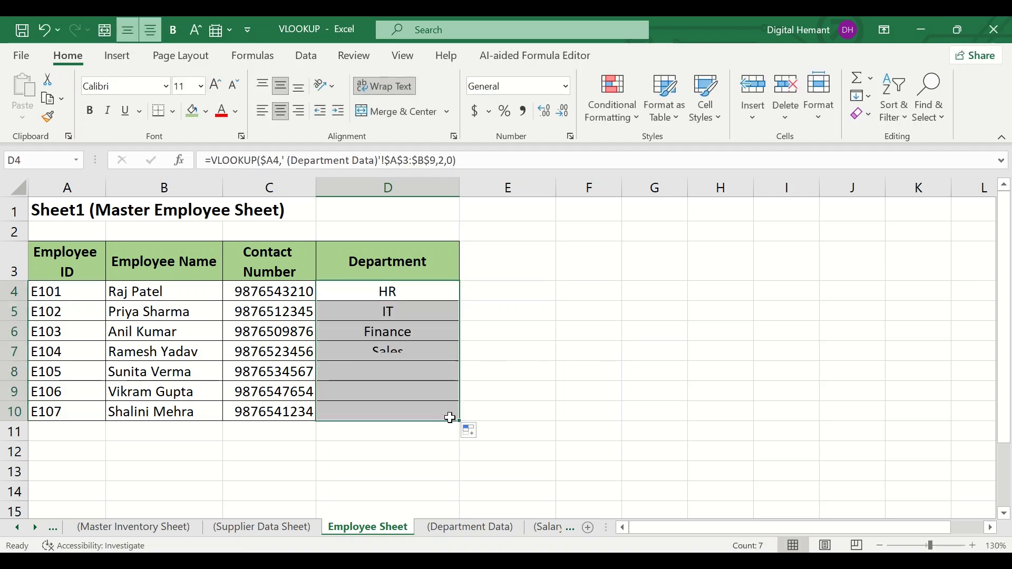
pyautogui.click(375, 315)
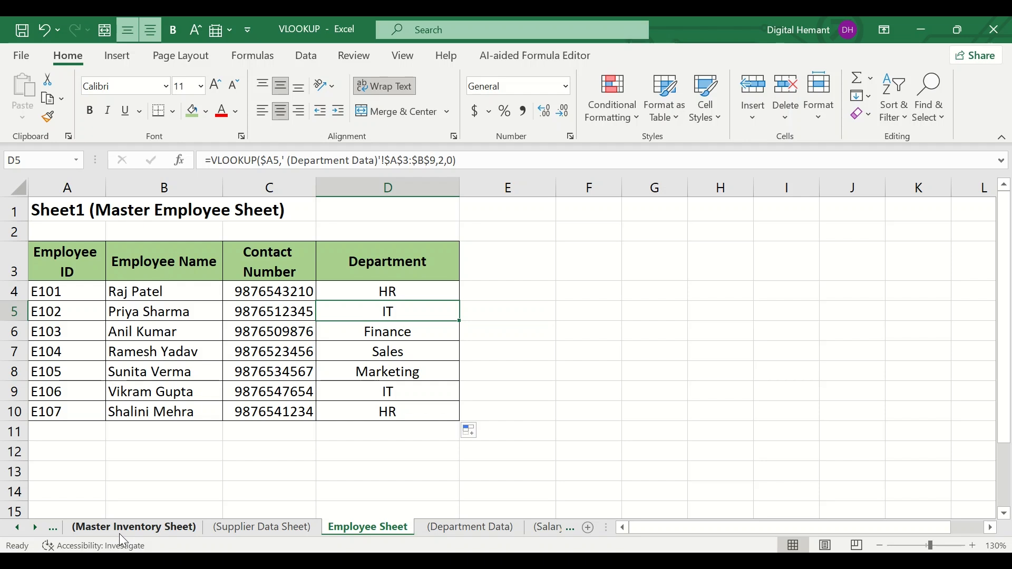
# Compare the Master Inventory Sheet with the Supplier Data Sheet and review the Price, Current Stock, Supplier and Location columns to fill.
pyautogui.click(154, 528)
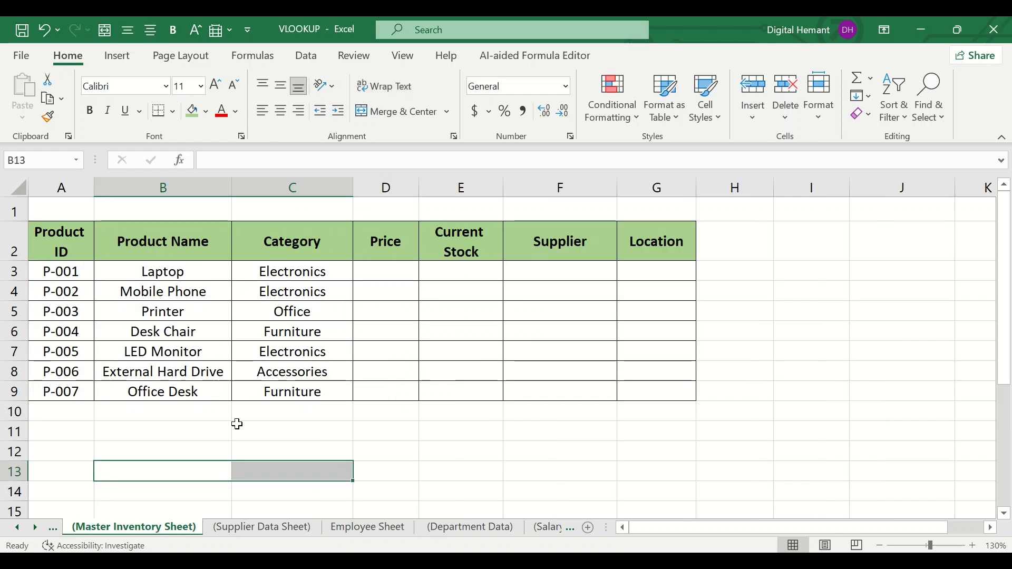
pyautogui.click(254, 529)
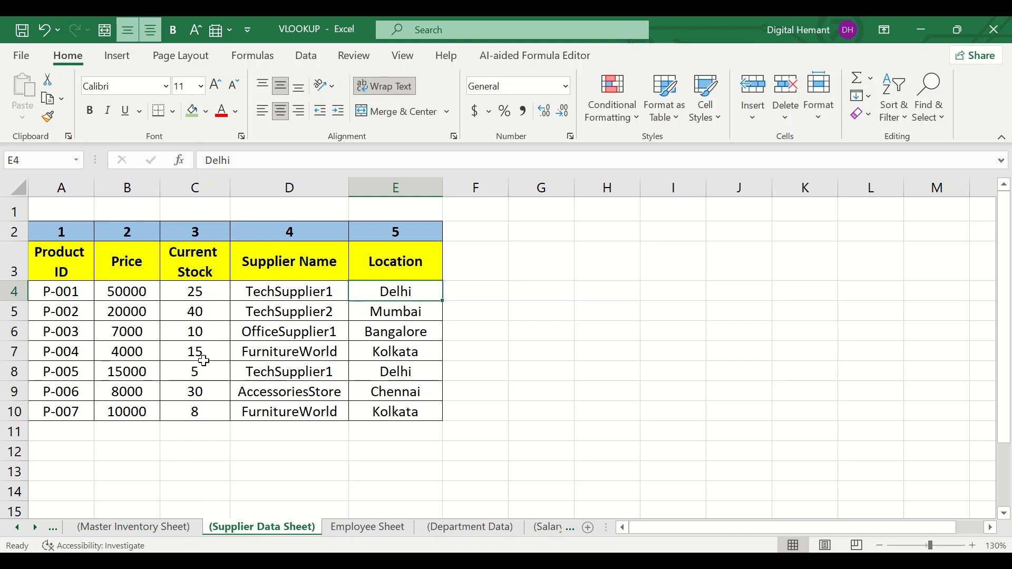
pyautogui.click(182, 527)
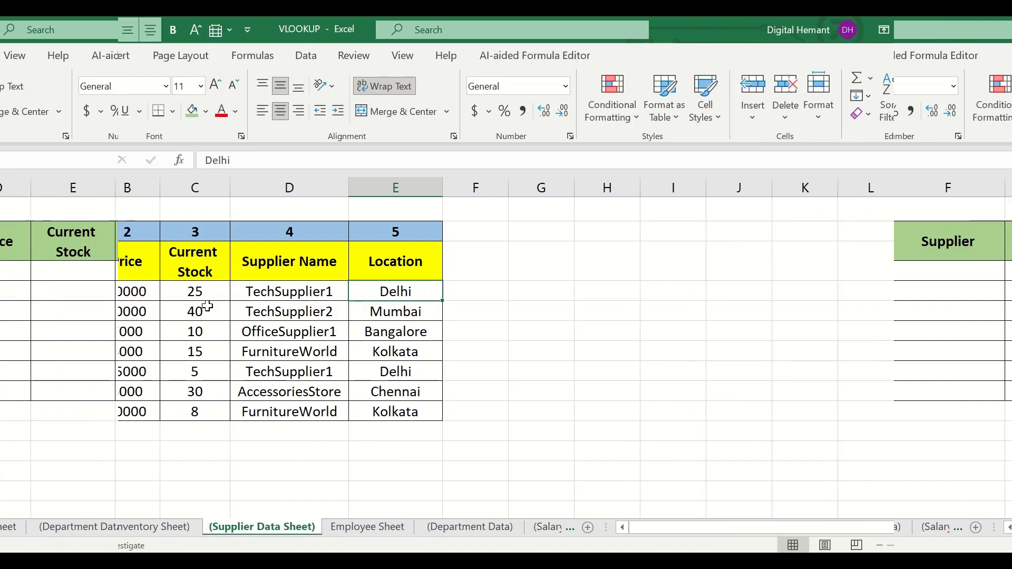
pyautogui.click(181, 528)
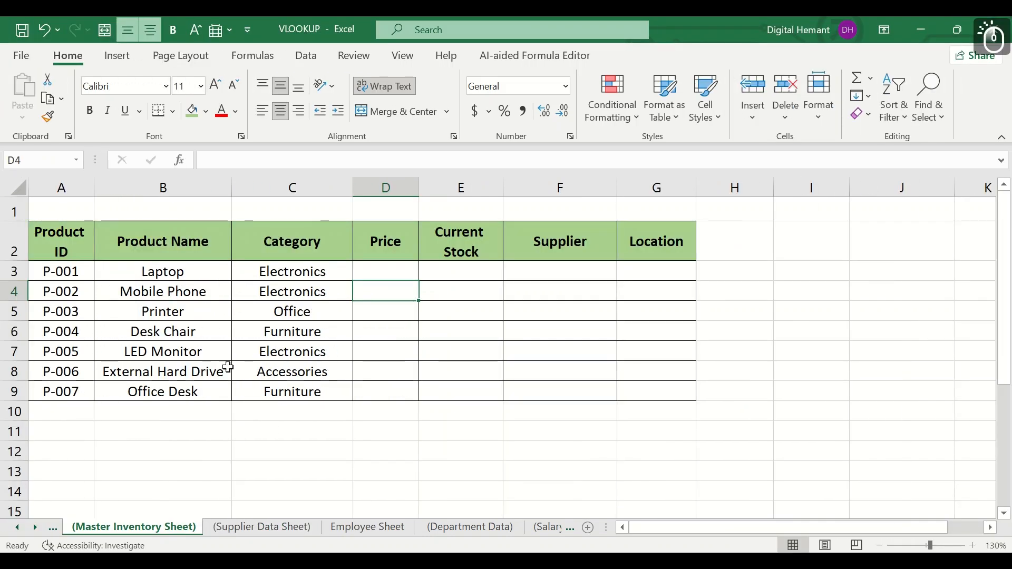
pyautogui.click(378, 278)
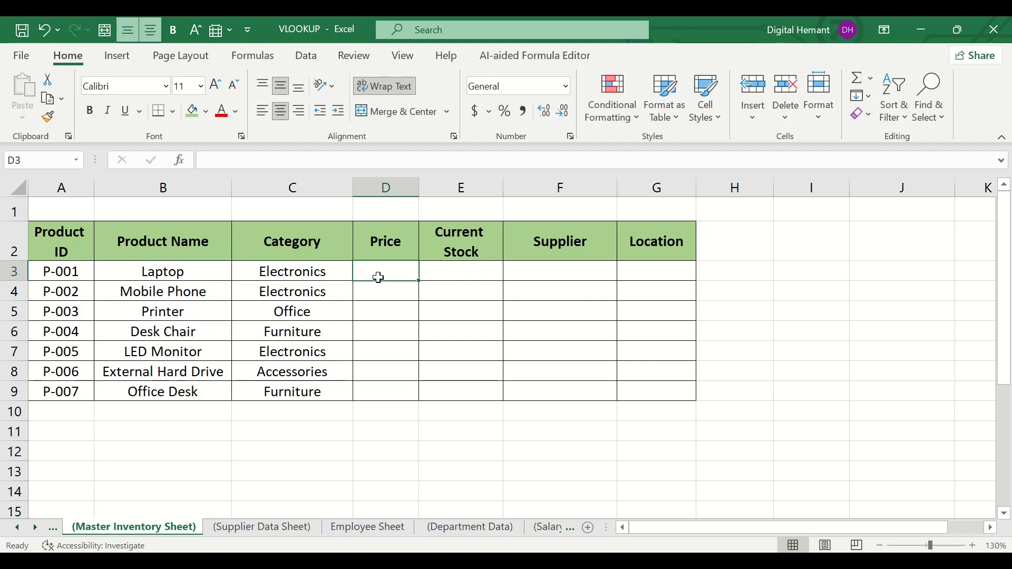
pyautogui.press('Up')
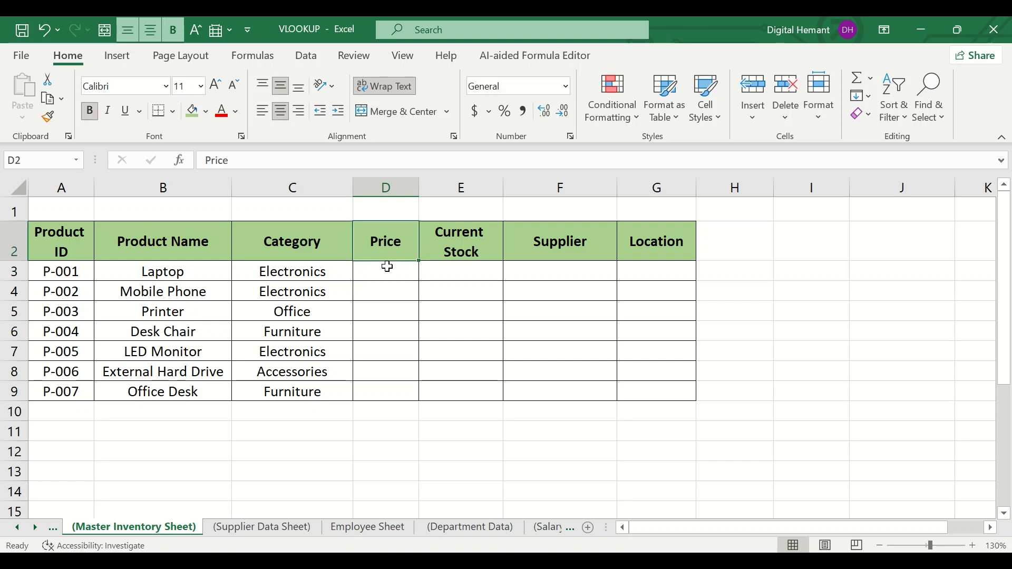
pyautogui.click(397, 250)
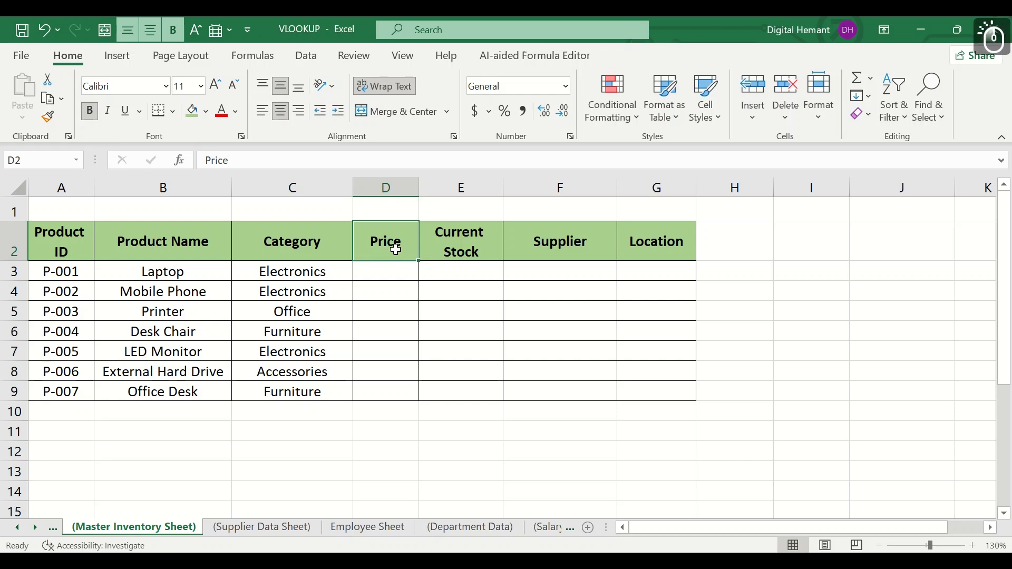
pyautogui.click(462, 247)
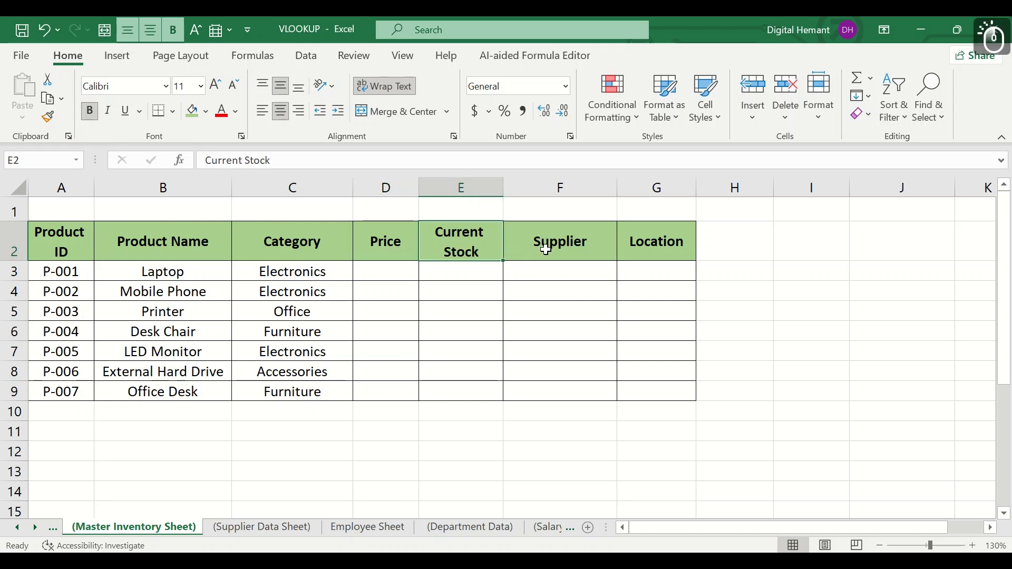
pyautogui.click(546, 250)
pyautogui.click(667, 251)
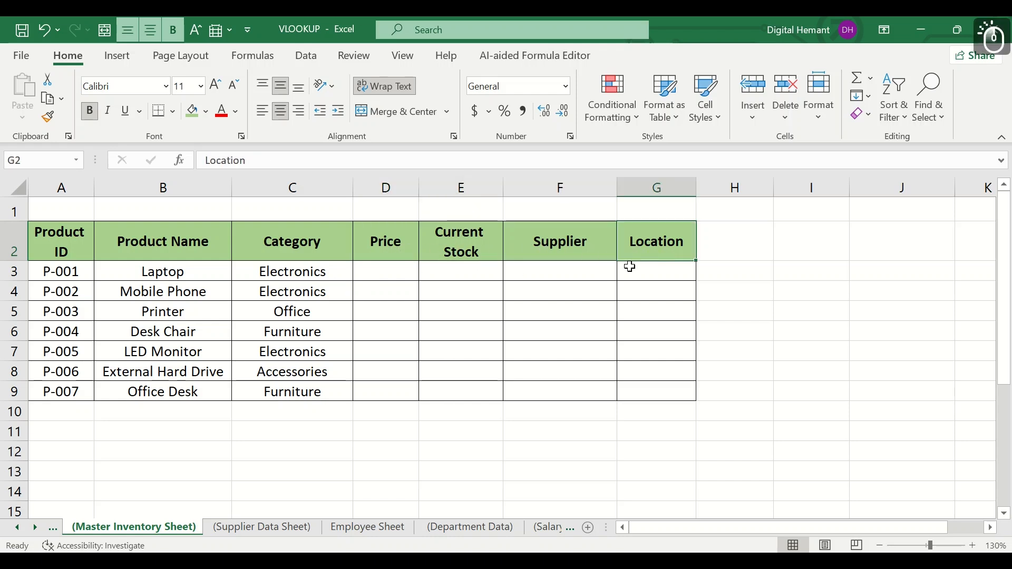
# Start a VLOOKUP formula in D3 of the Master Inventory Sheet with the mixed reference $A3 as lookup value.
pyautogui.click(387, 273)
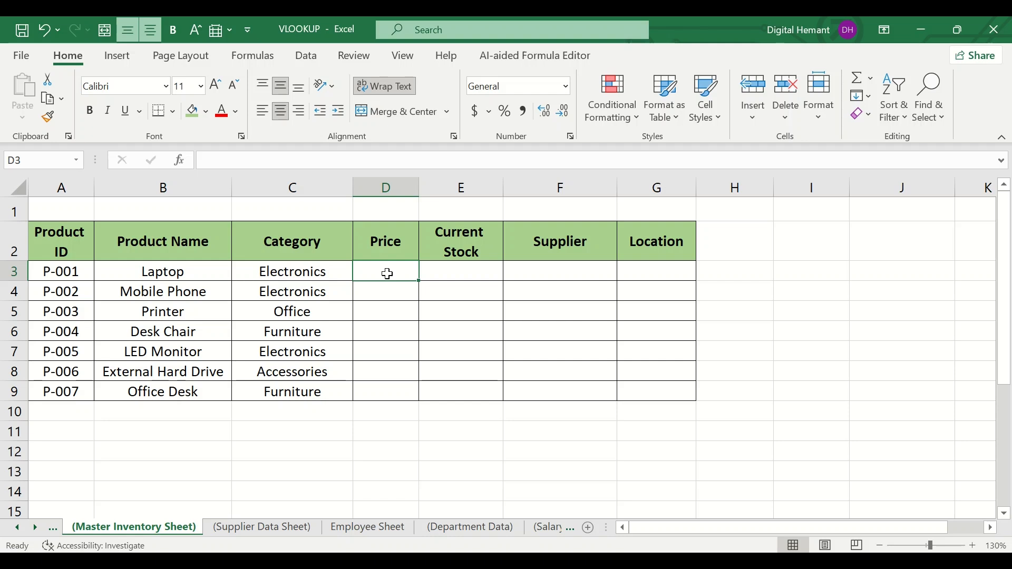
pyautogui.write('=')
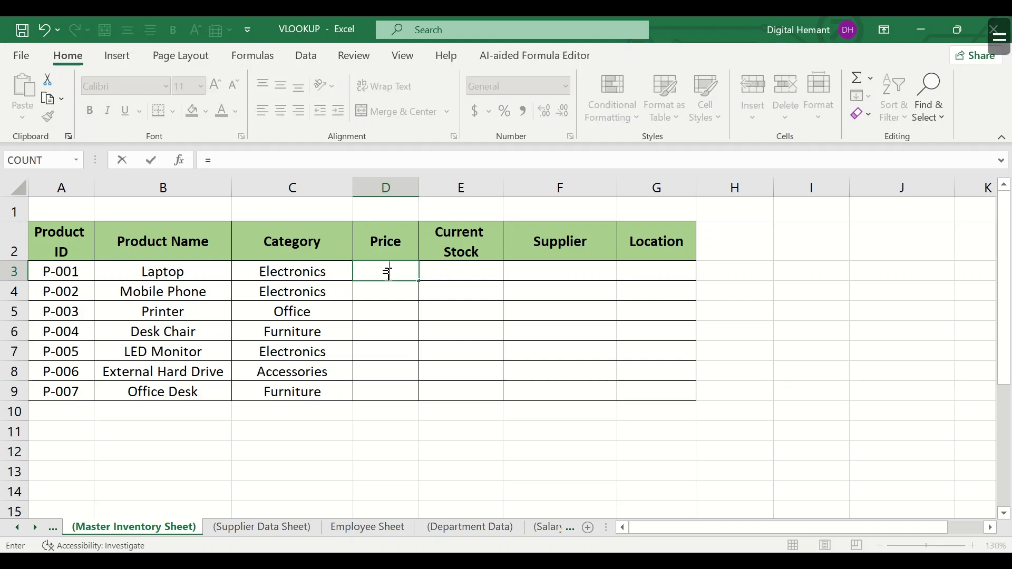
pyautogui.write('vlo')
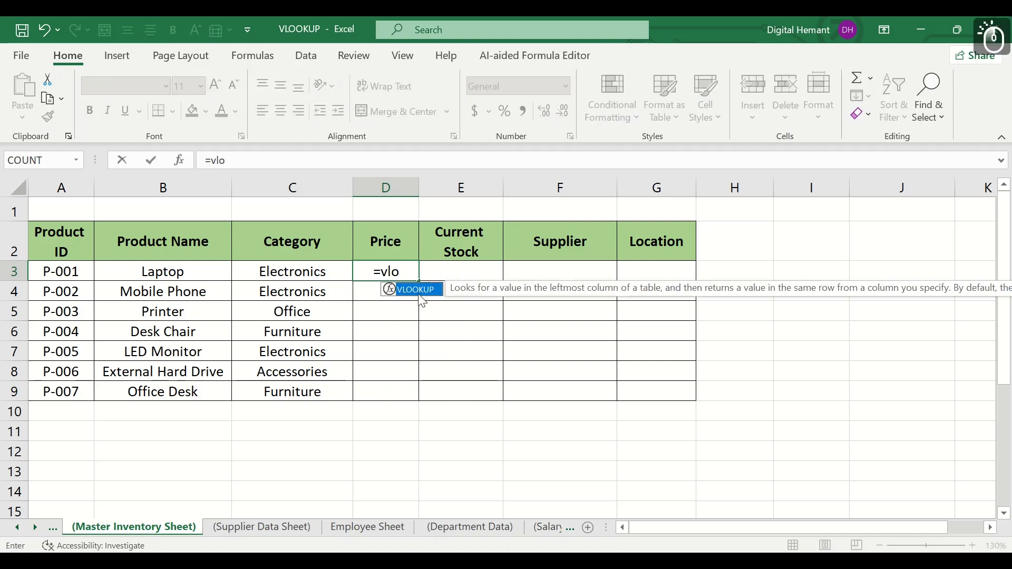
pyautogui.press('Tab')
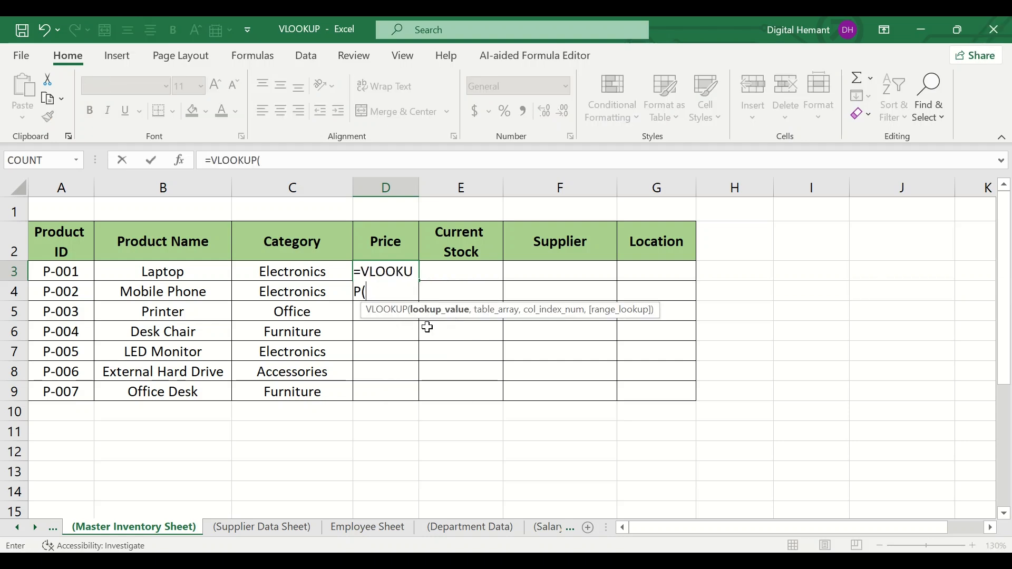
pyautogui.click(57, 271)
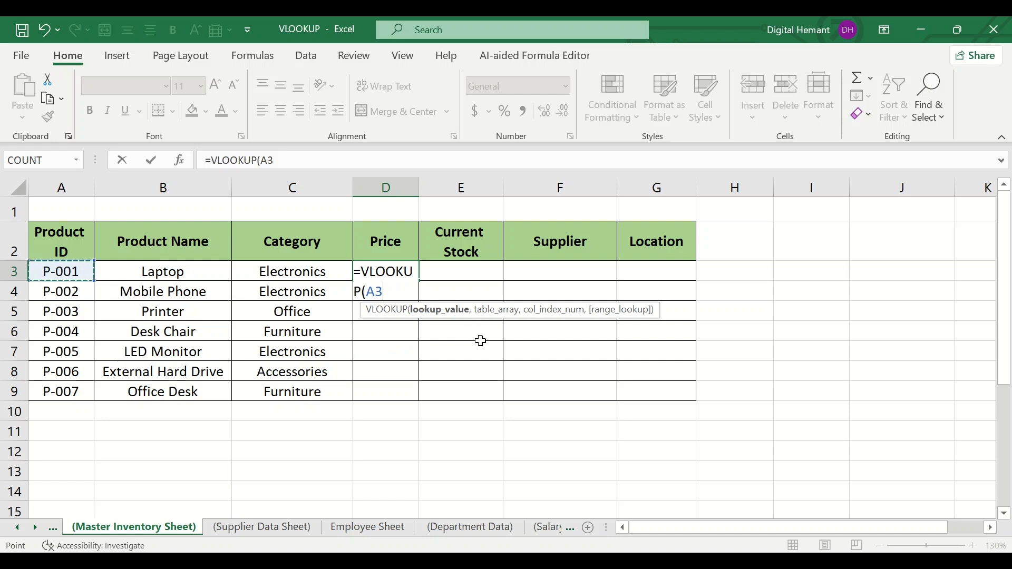
pyautogui.click(371, 291)
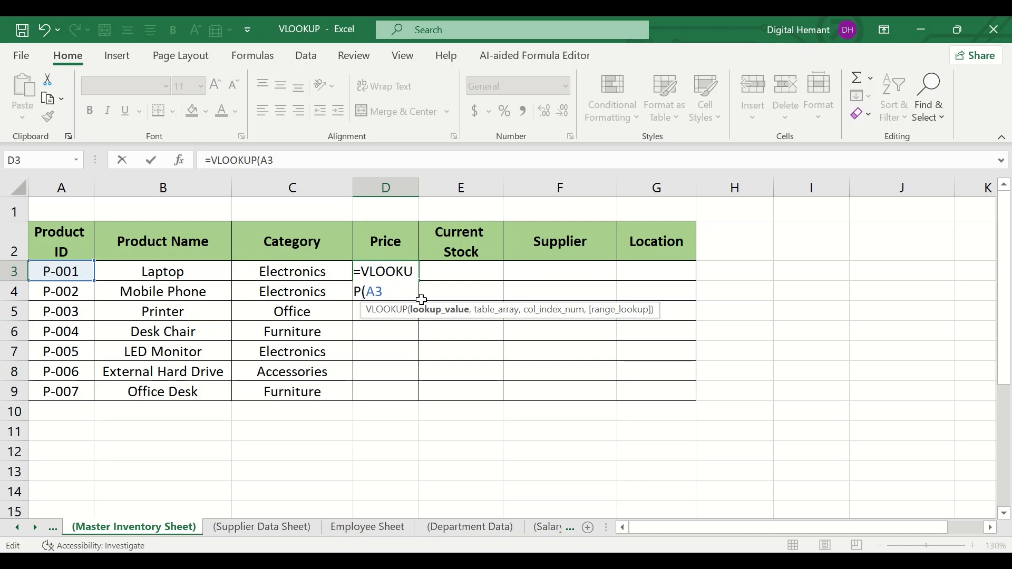
pyautogui.write('$')
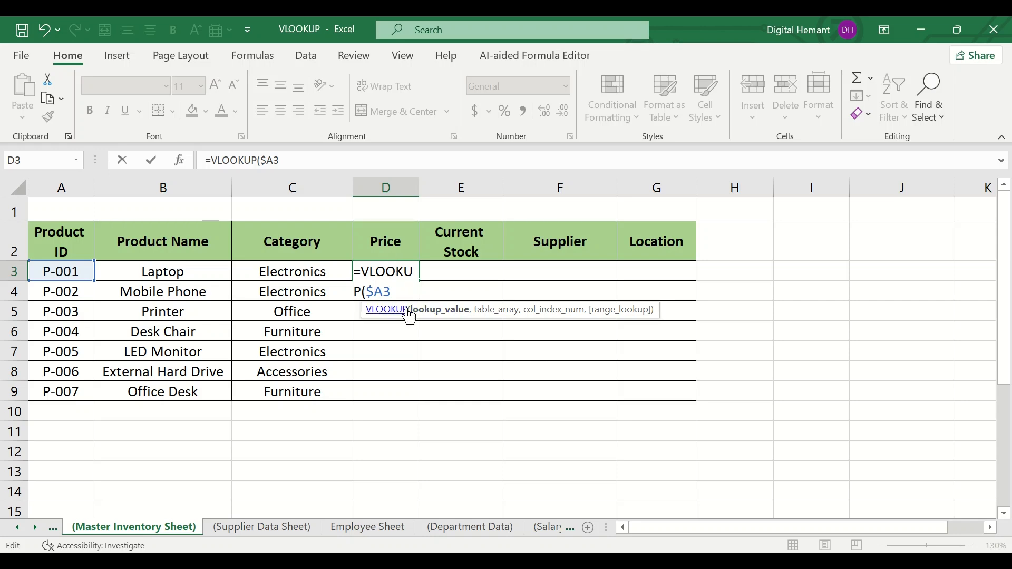
pyautogui.click(392, 287)
pyautogui.write(',')
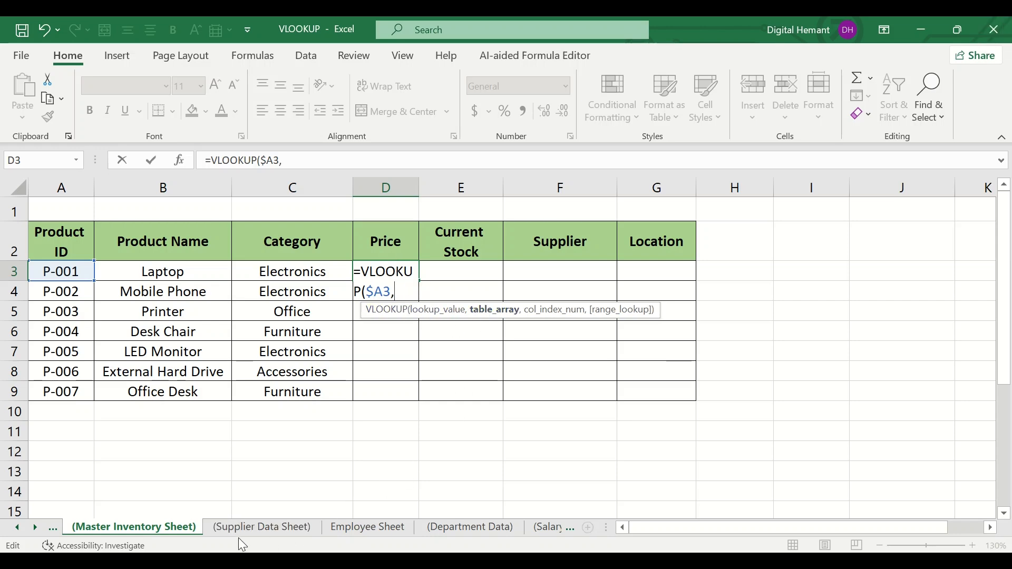
# Set the formula's table array to the absolute range $A$4:$E$10 on the Supplier Data Sheet.
pyautogui.click(253, 527)
pyautogui.moveTo(74, 294); pyautogui.dragTo(375, 406)
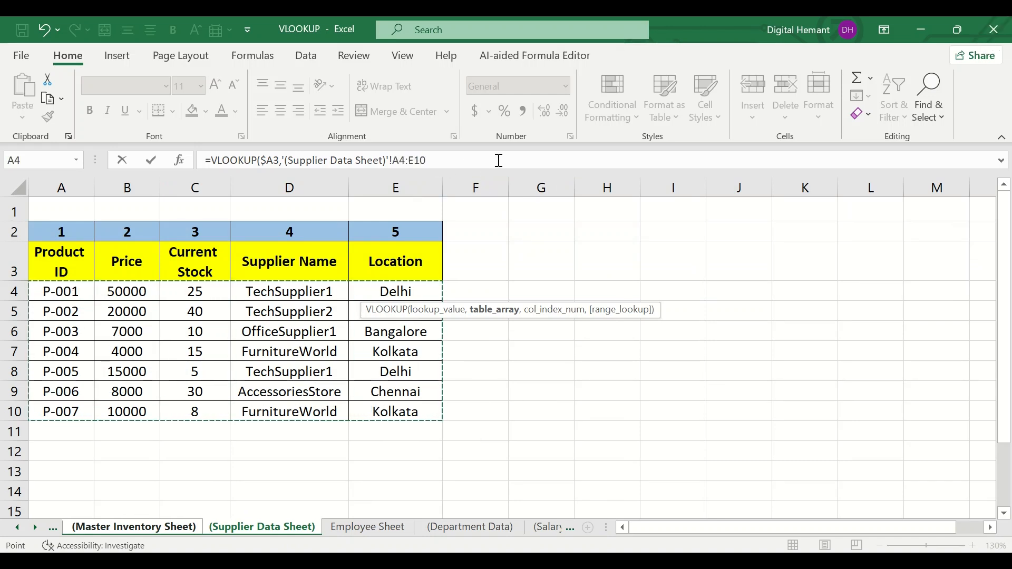
pyautogui.press('F4')
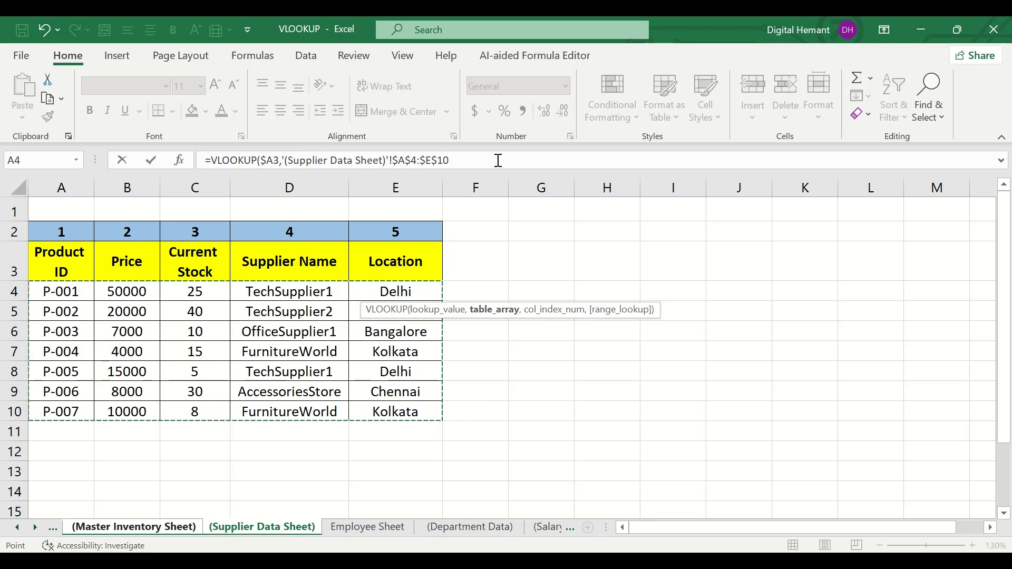
pyautogui.write(',')
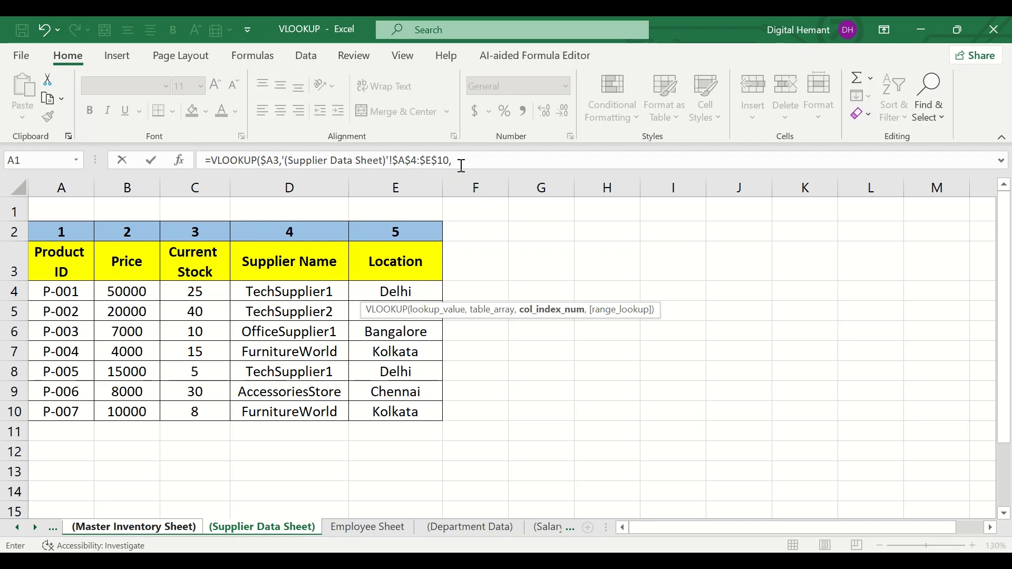
# Complete the formula with the column index array {2,3,4,5} and 0 for an exact match, and enter it.
pyautogui.write('{')
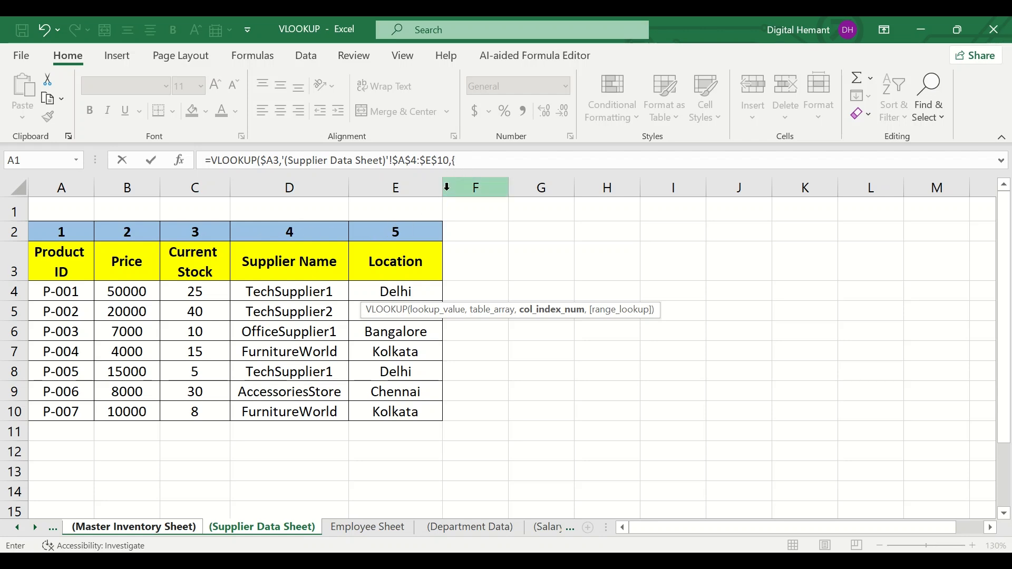
pyautogui.write('2,')
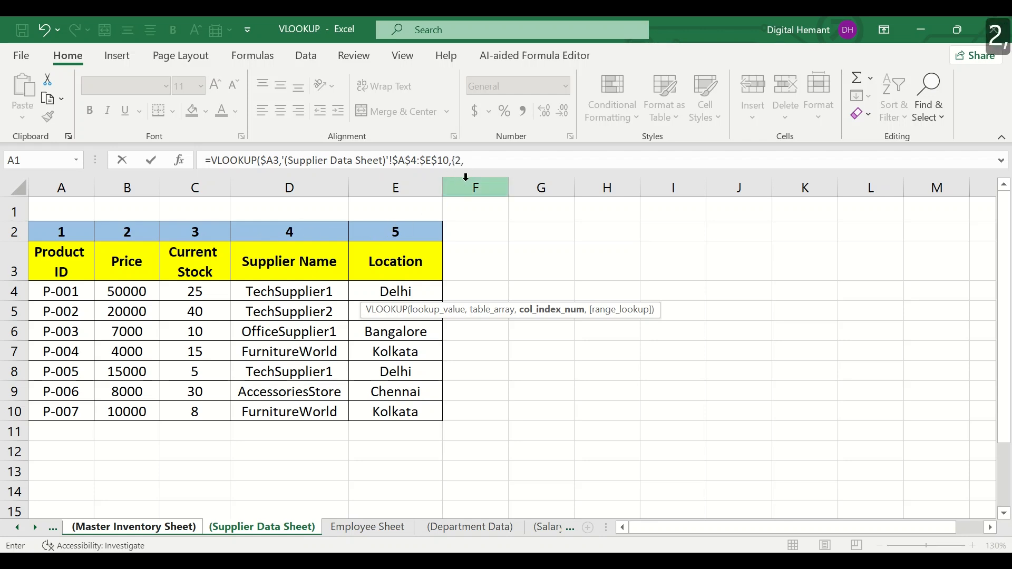
pyautogui.write('3,')
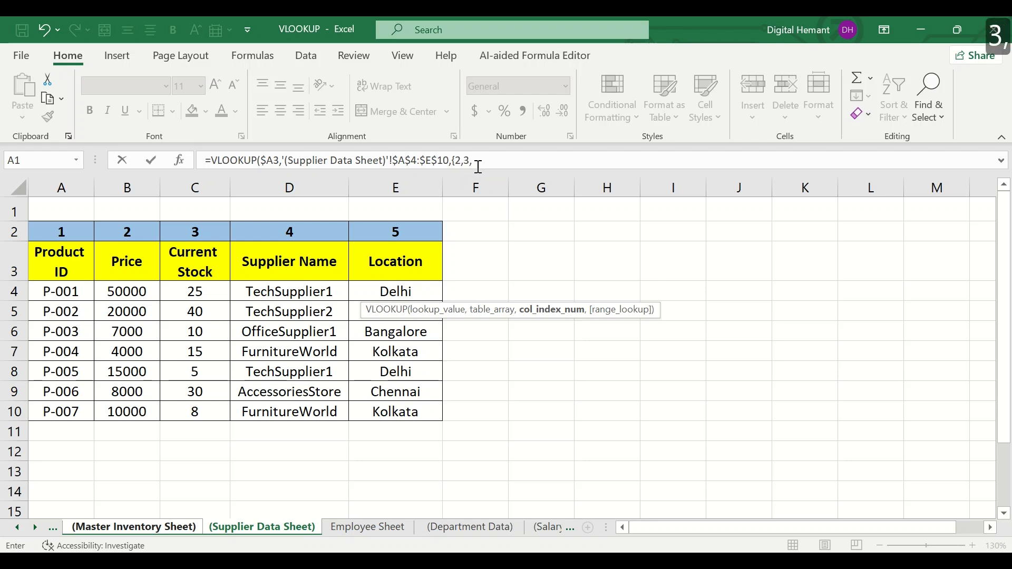
pyautogui.write('4,')
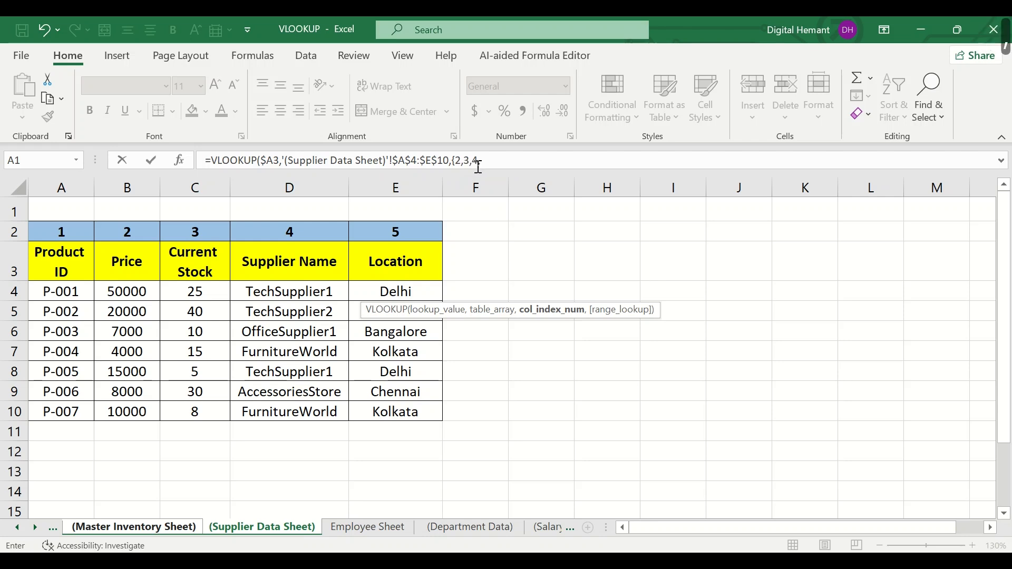
pyautogui.write('5},')
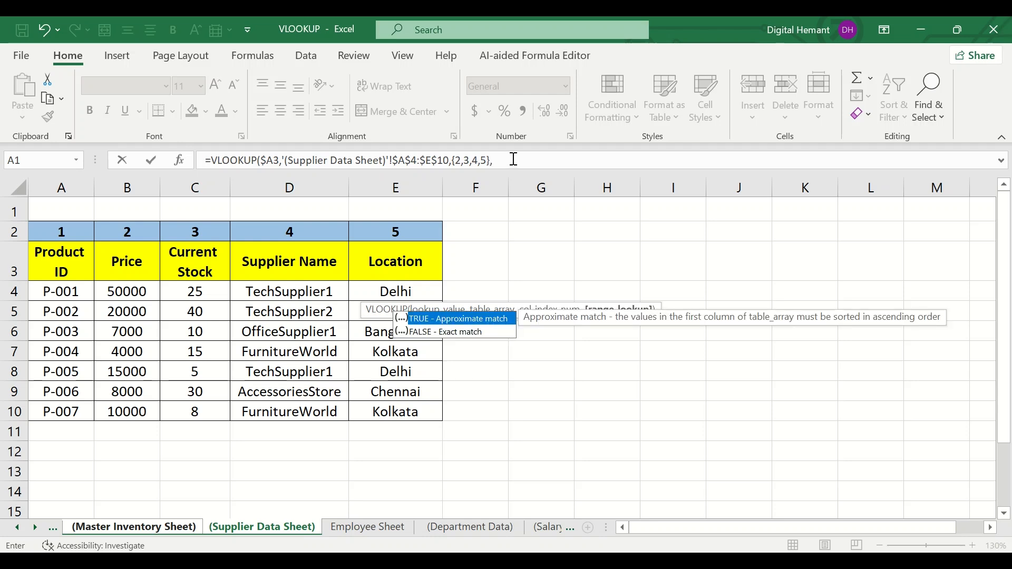
pyautogui.write('0)')
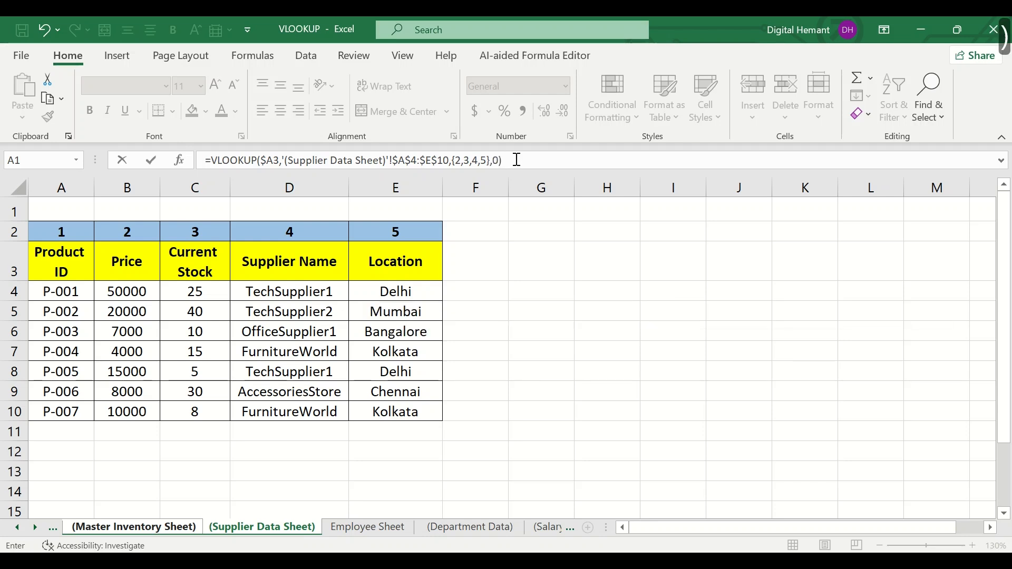
pyautogui.press('Return')
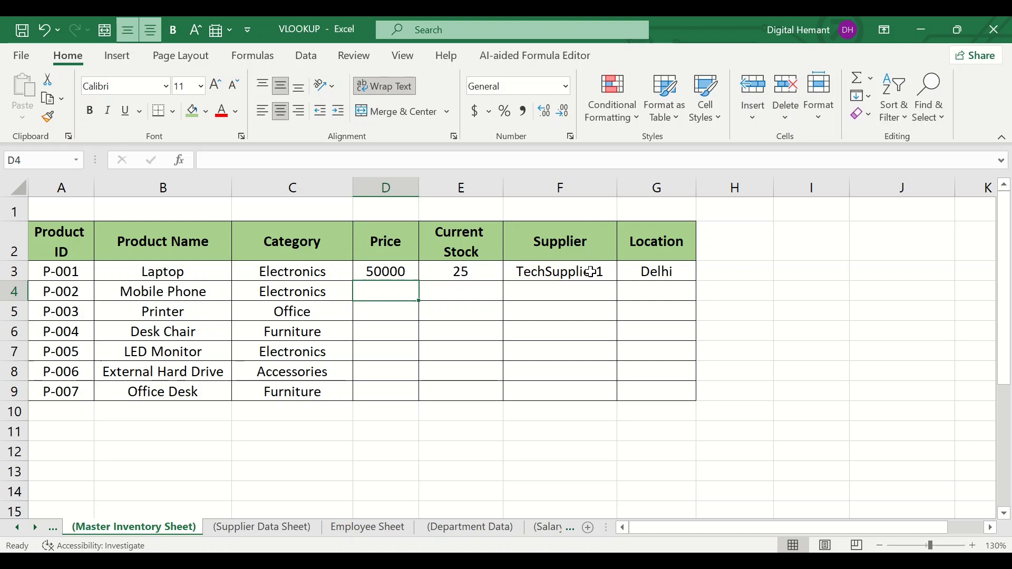
# Check the Supplier Data Sheet and fill the D3 lookup formula down through row 9 of the Master Inventory Sheet.
pyautogui.click(248, 525)
pyautogui.click(148, 529)
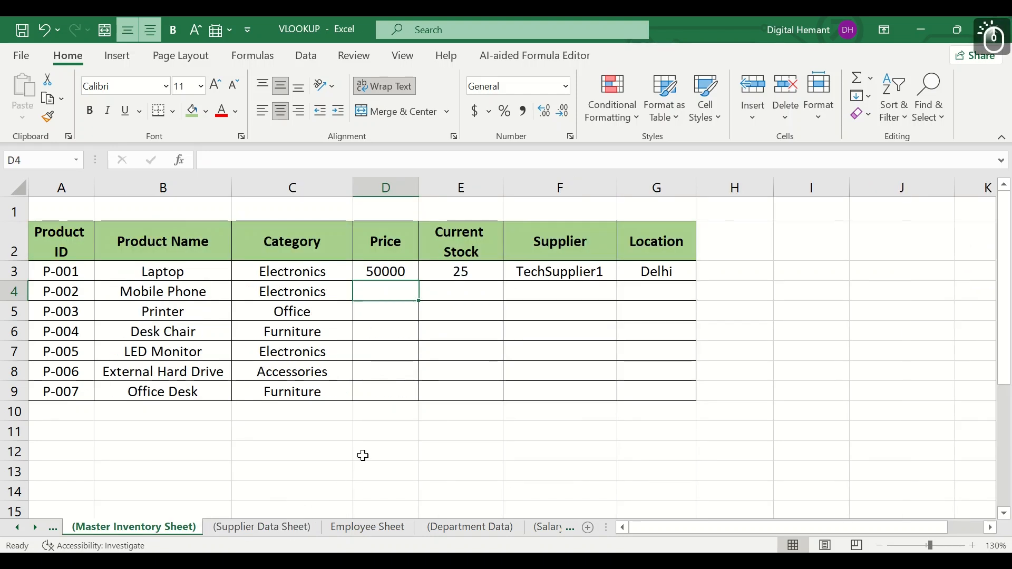
pyautogui.moveTo(378, 271)
pyautogui.mouseDown()
pyautogui.moveTo(684, 271)
pyautogui.moveTo(697, 282)
pyautogui.moveTo(681, 390)
pyautogui.mouseUp()
# Inspect the P-005 row's lookup formula and examine the supplier name, price and location entries on the Supplier Data Sheet.
pyautogui.click(460, 356)
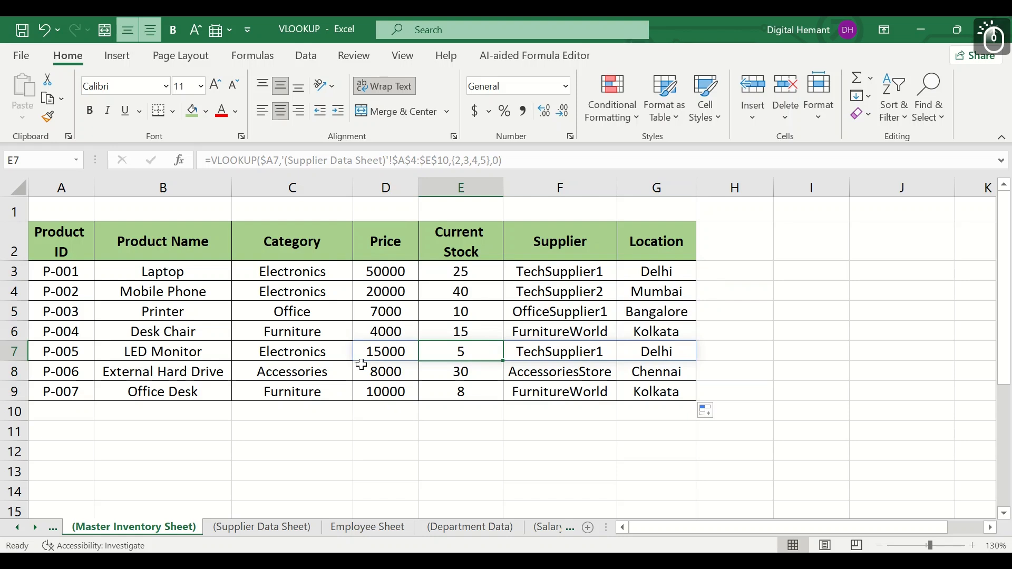
pyautogui.click(59, 351)
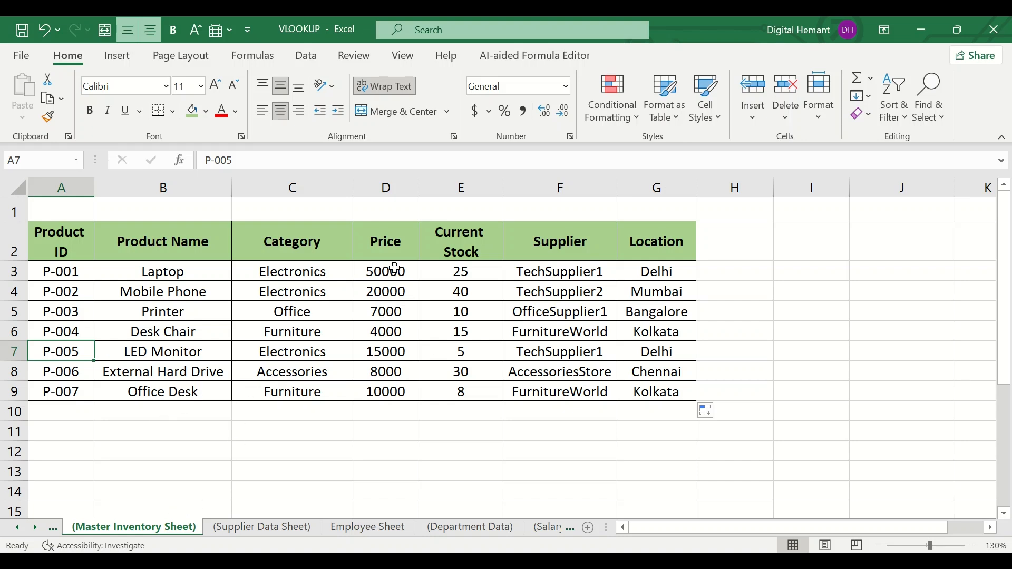
pyautogui.click(257, 526)
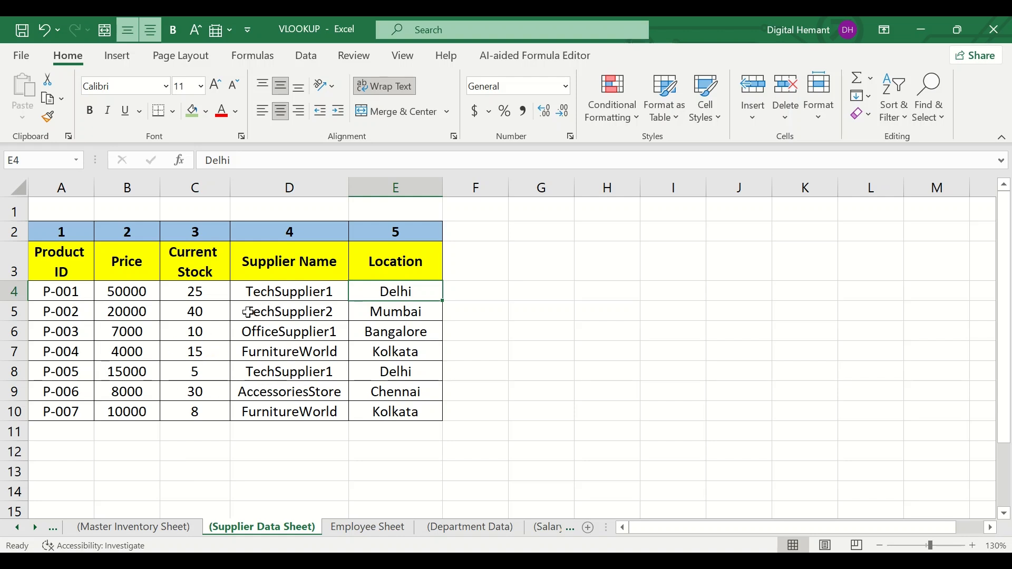
pyautogui.click(278, 296)
pyautogui.moveTo(281, 313); pyautogui.dragTo(284, 332)
pyautogui.moveTo(285, 354); pyautogui.dragTo(286, 372)
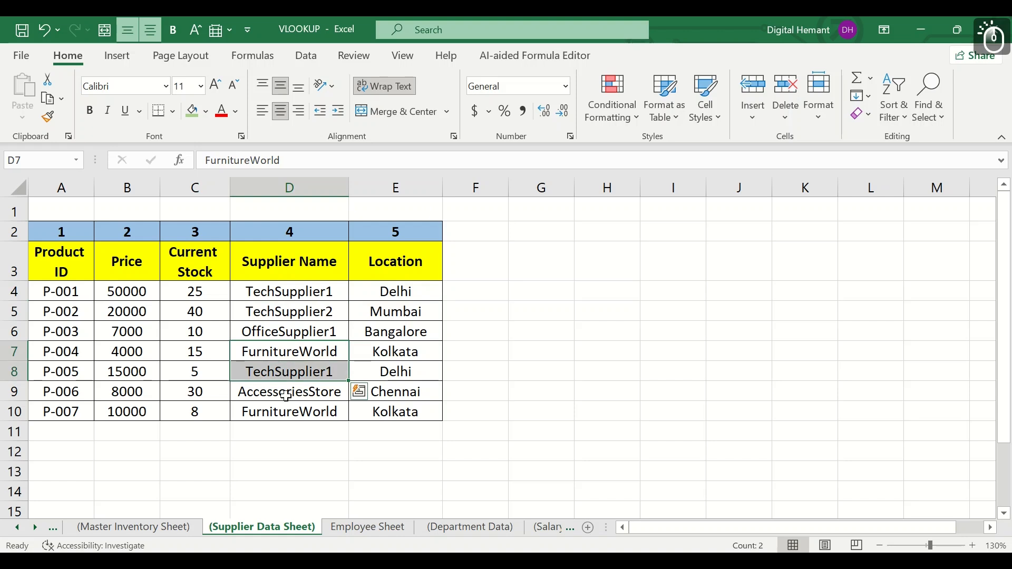
pyautogui.click(288, 394)
pyautogui.click(289, 298)
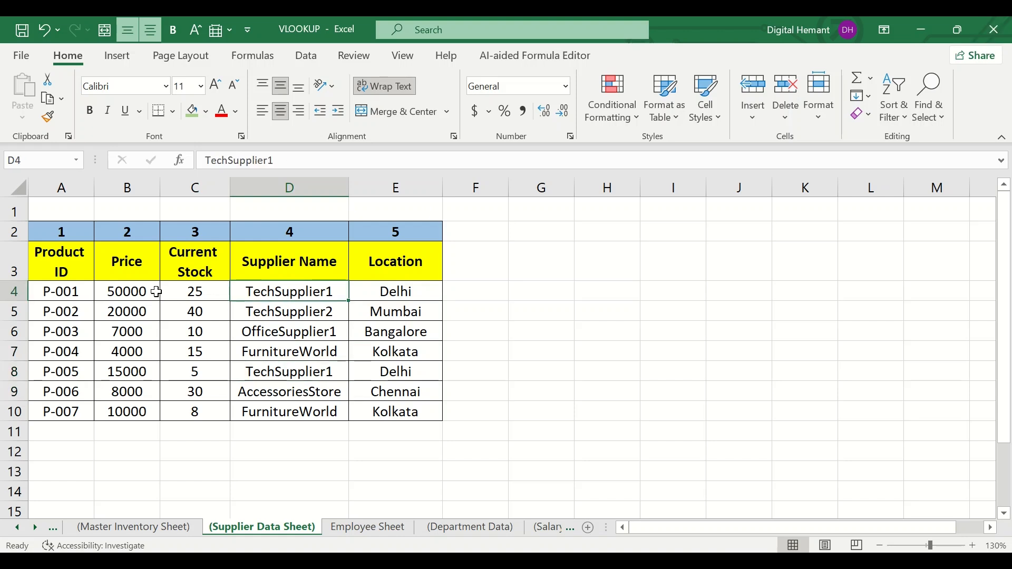
pyautogui.click(136, 294)
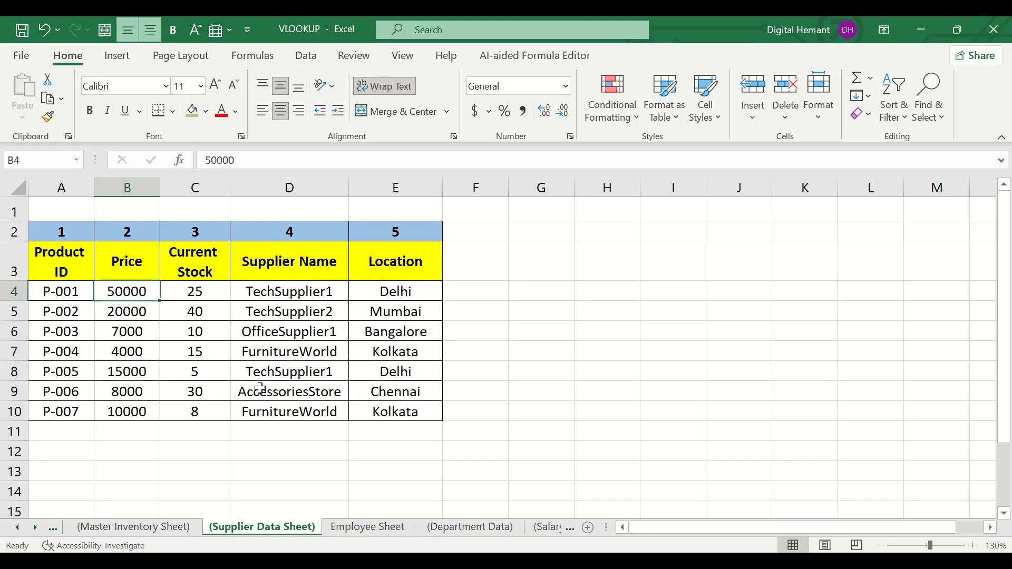
pyautogui.click(386, 294)
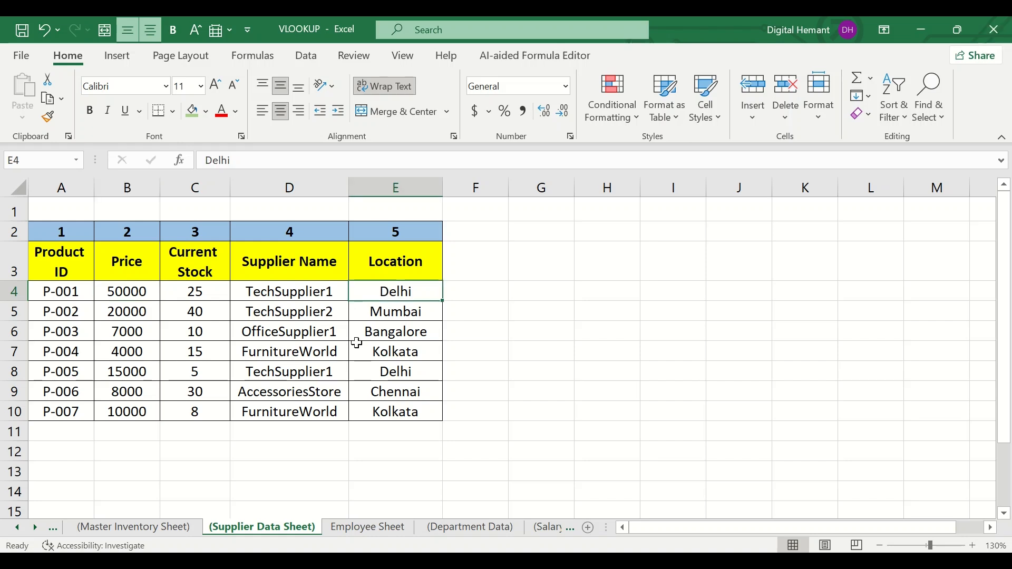
# Compare the Master Inventory Sheet with the Supplier Data Sheet, and the Employee Sheet with the Department Data sheet.
pyautogui.click(174, 527)
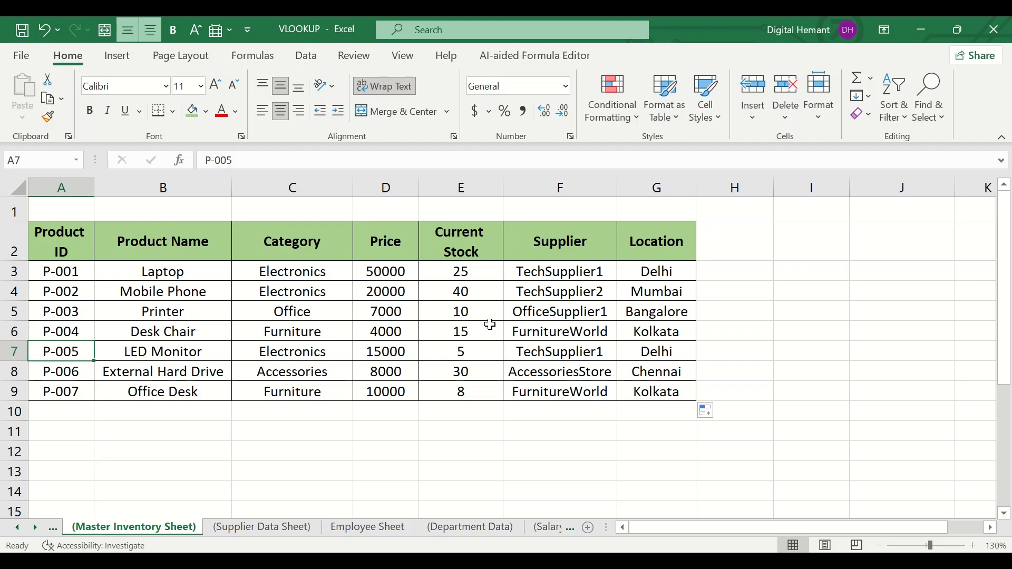
pyautogui.click(261, 529)
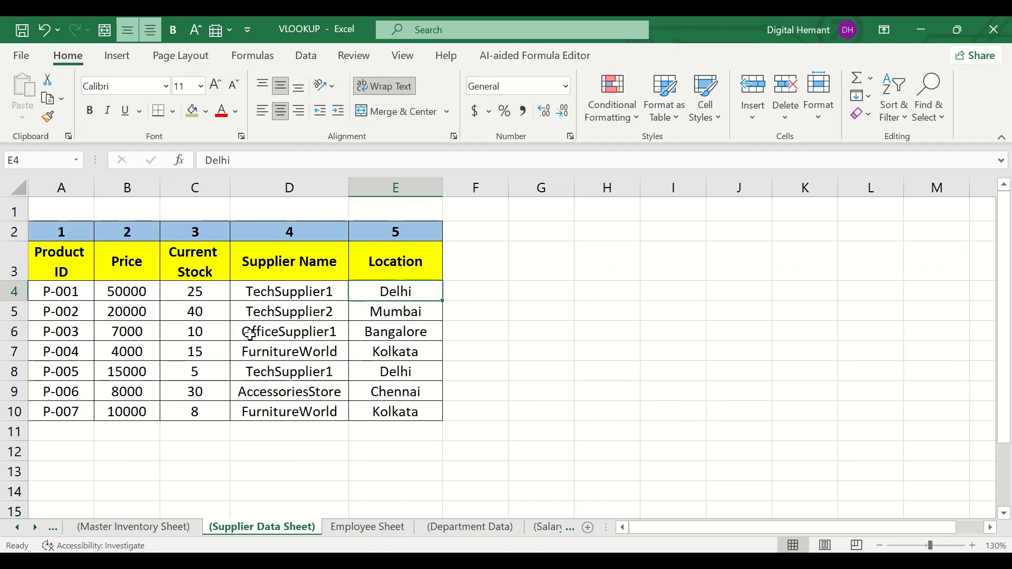
pyautogui.click(362, 533)
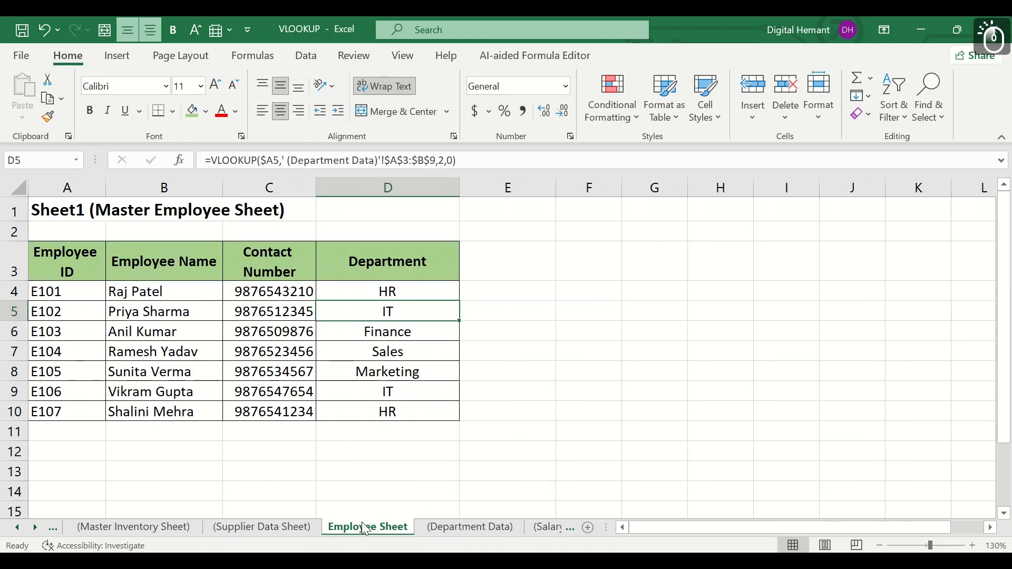
pyautogui.click(479, 531)
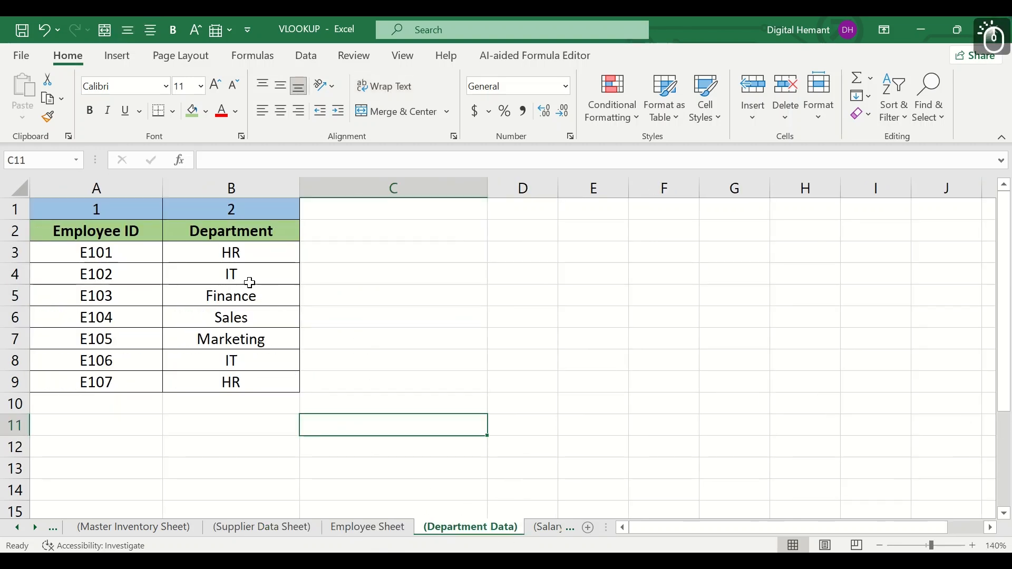
pyautogui.click(369, 529)
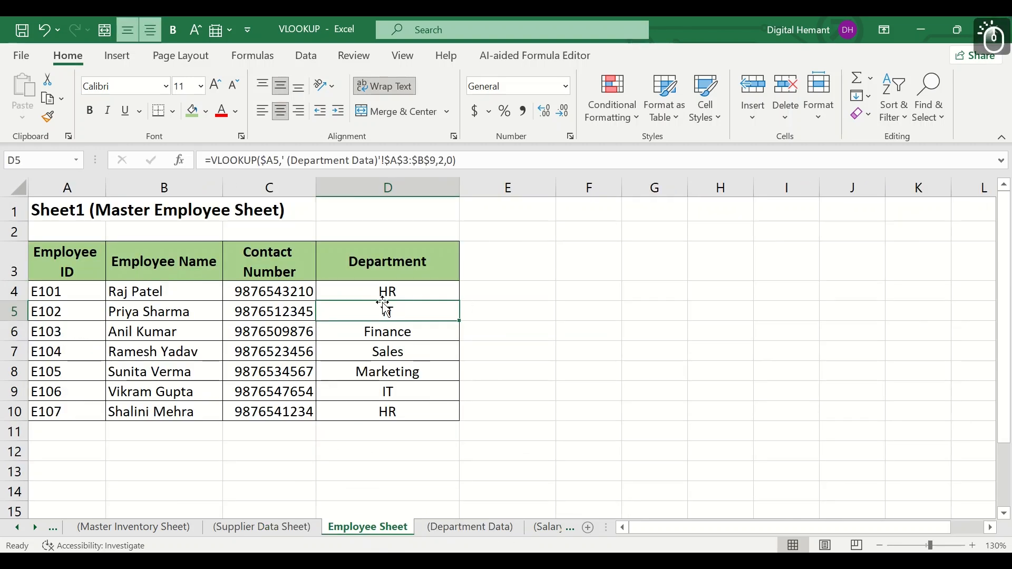
# Change the department of employee E101 to IT in cell B3 of the Department Data sheet.
pyautogui.click(464, 533)
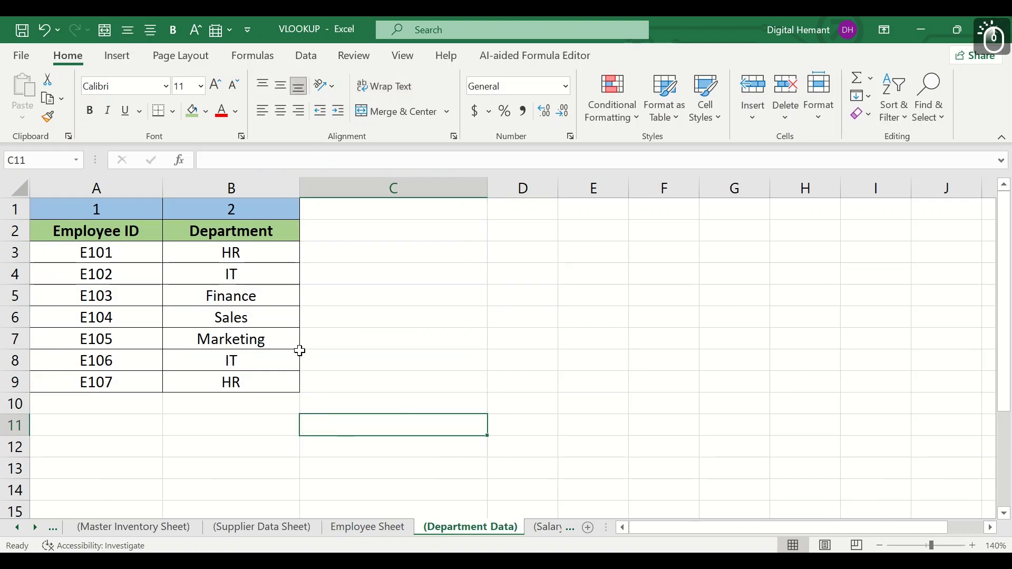
pyautogui.doubleClick(248, 256)
pyautogui.press('BackSpace')
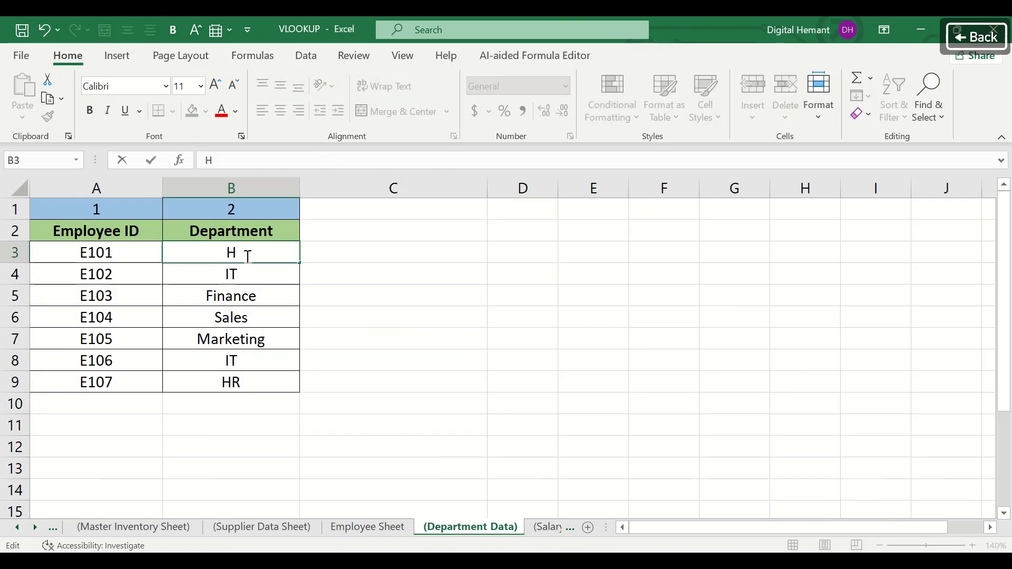
pyautogui.press('BackSpace')
pyautogui.press('capslock')
pyautogui.write('IT')
pyautogui.press('Return')
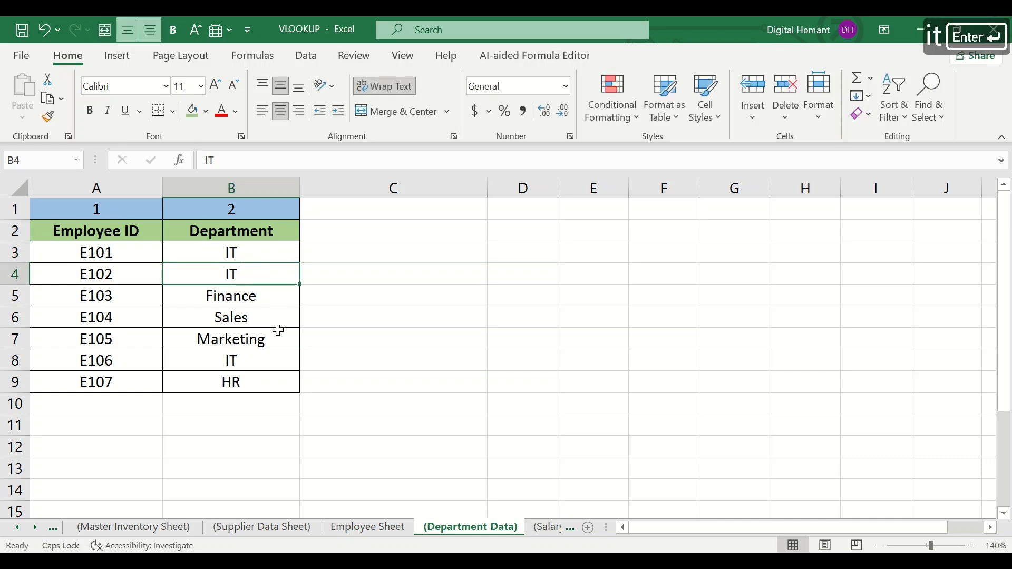
# Check the Employee Sheet's department lookups in D4 and D5 against the Department Data, and review the Supplier Data and Master Inventory sheets.
pyautogui.click(348, 527)
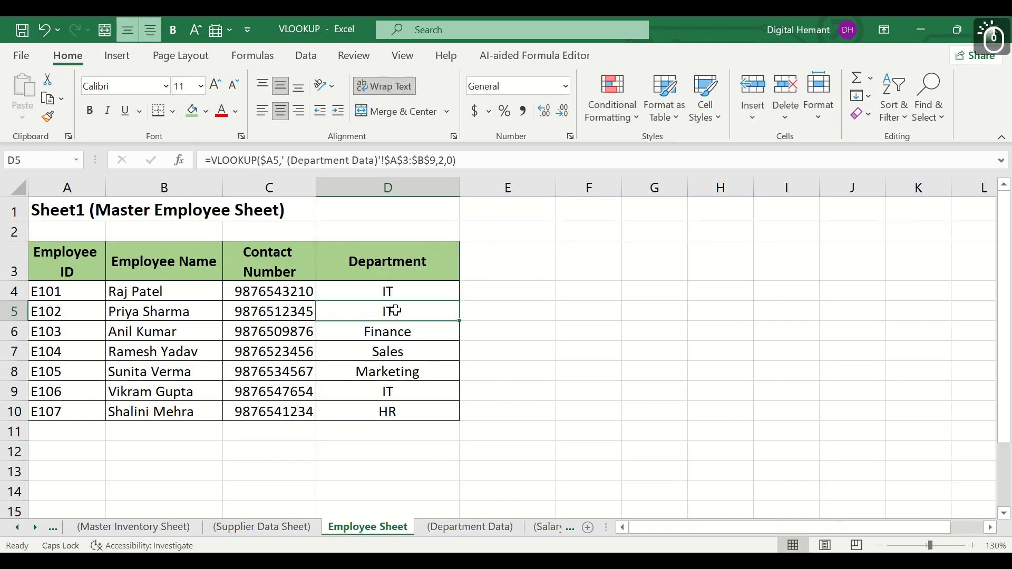
pyautogui.click(385, 292)
pyautogui.click(398, 306)
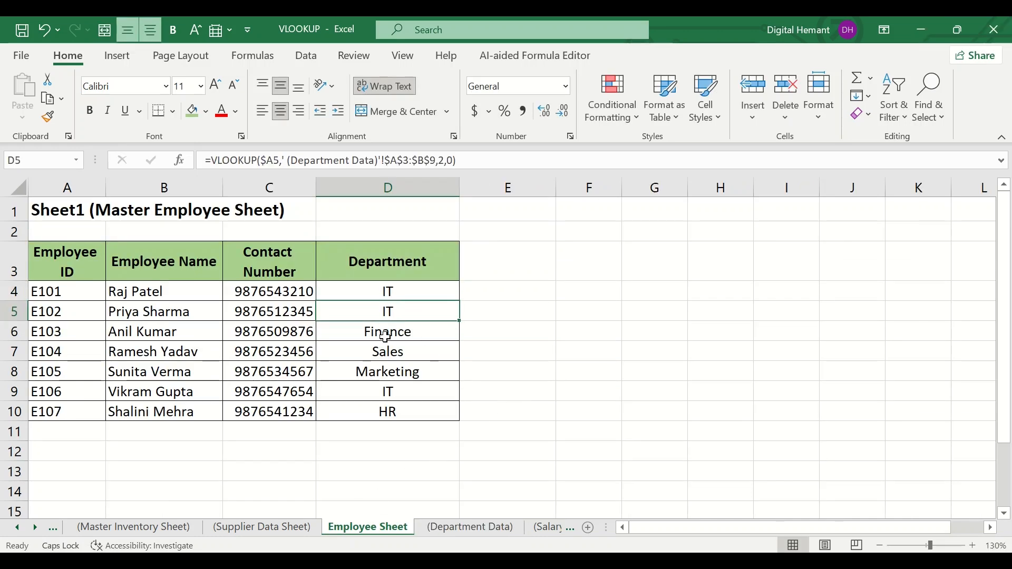
pyautogui.click(456, 534)
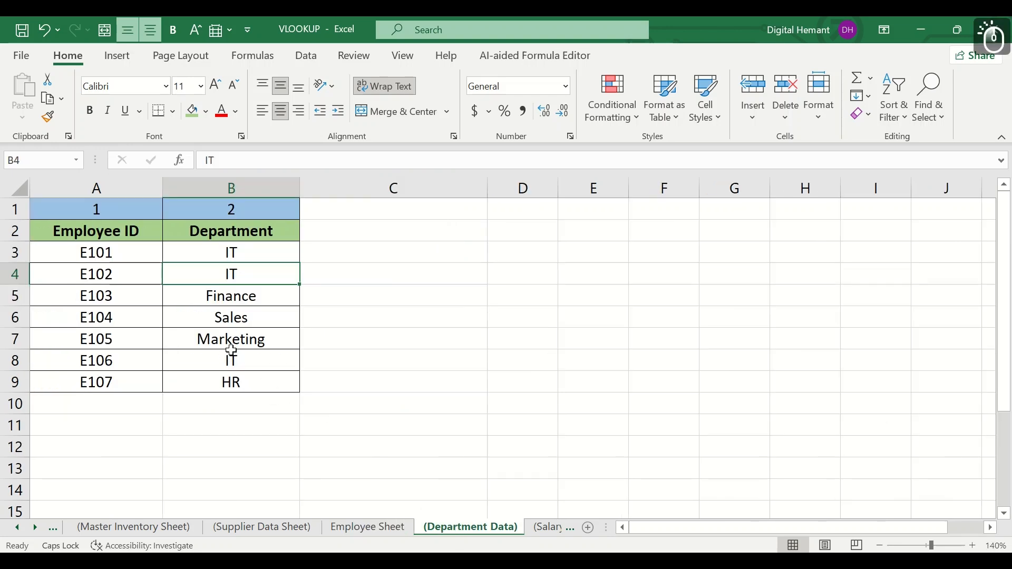
pyautogui.hotkey('ctrl', 'pageup')
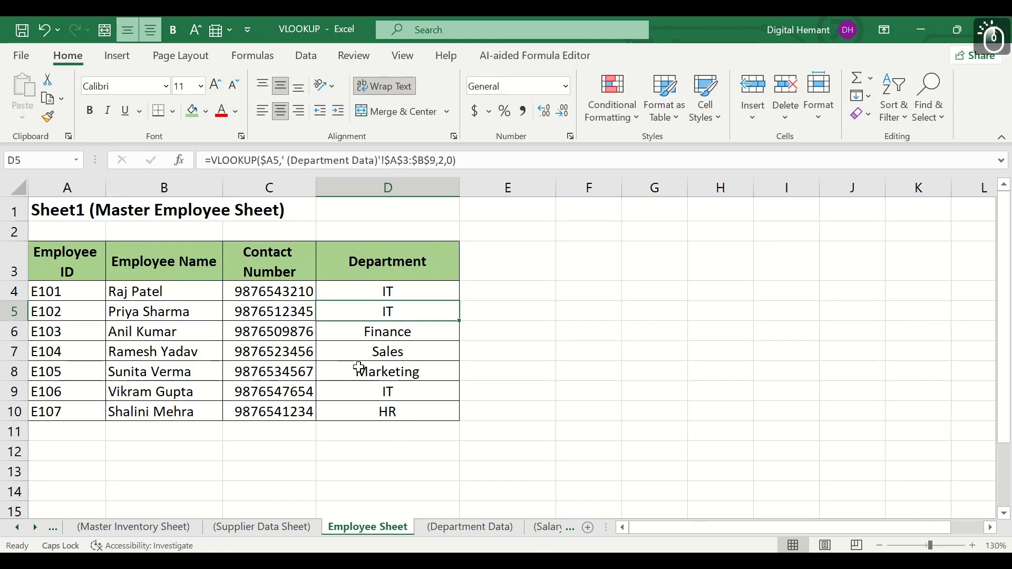
pyautogui.click(278, 526)
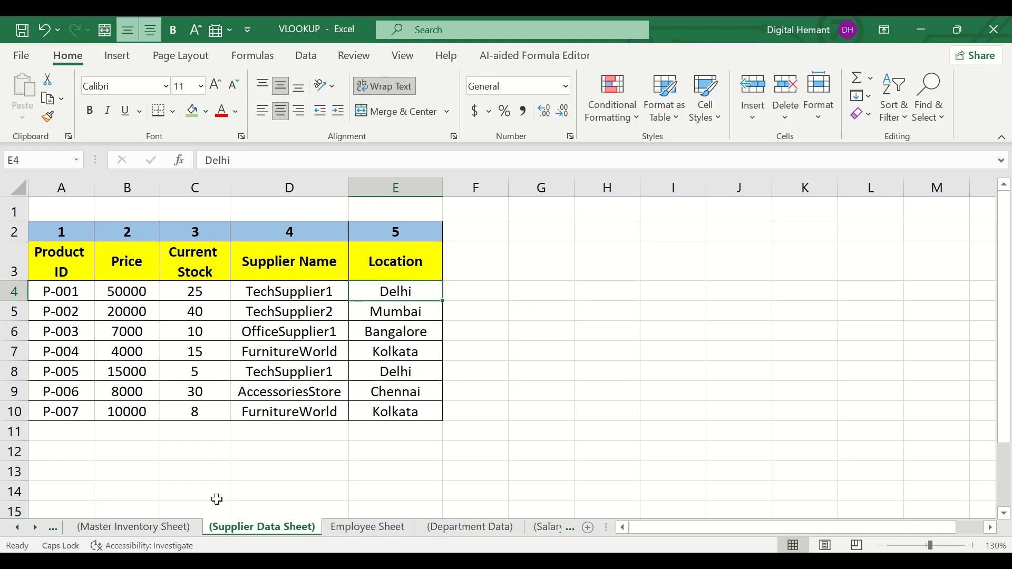
pyautogui.click(136, 527)
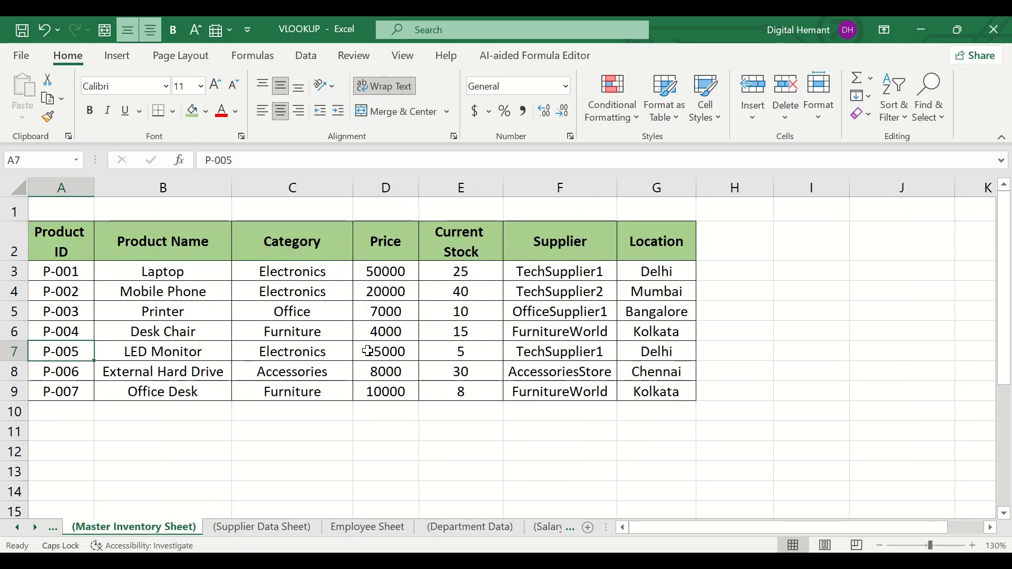